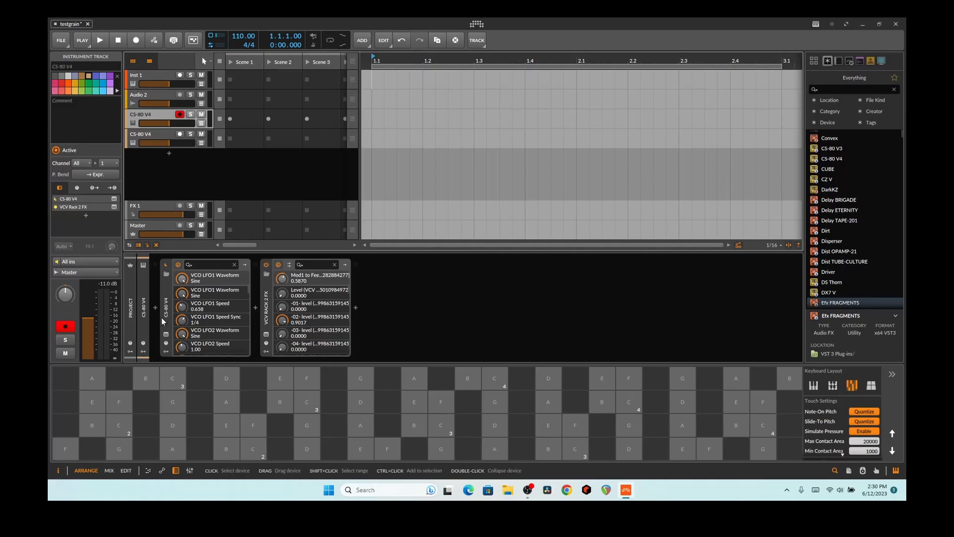
Step: Open the plug-in window of the CS-80 V4 device and move it clear of the lower notes of the onscreen keyboard
{"action": "left_click", "coordinate": [170, 314]}
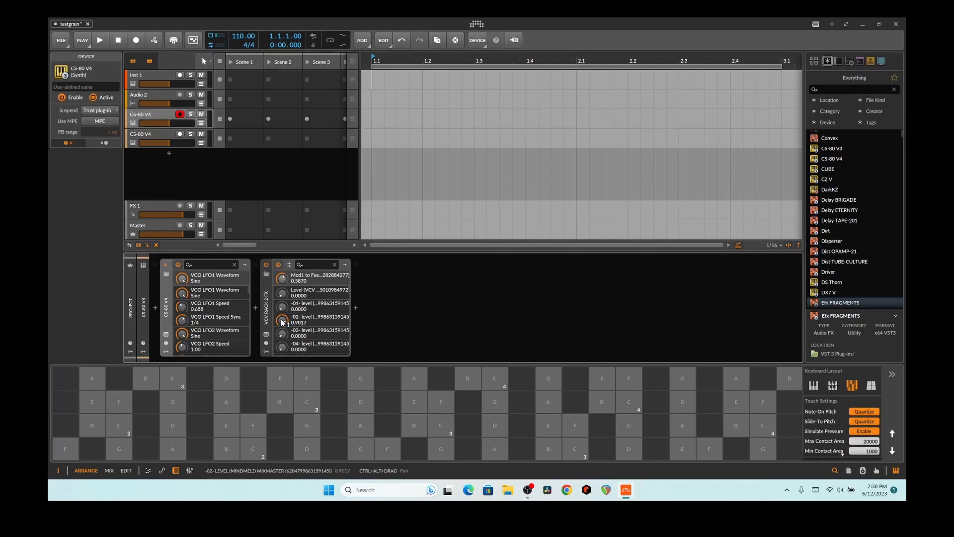
{"action": "left_click", "coordinate": [166, 337]}
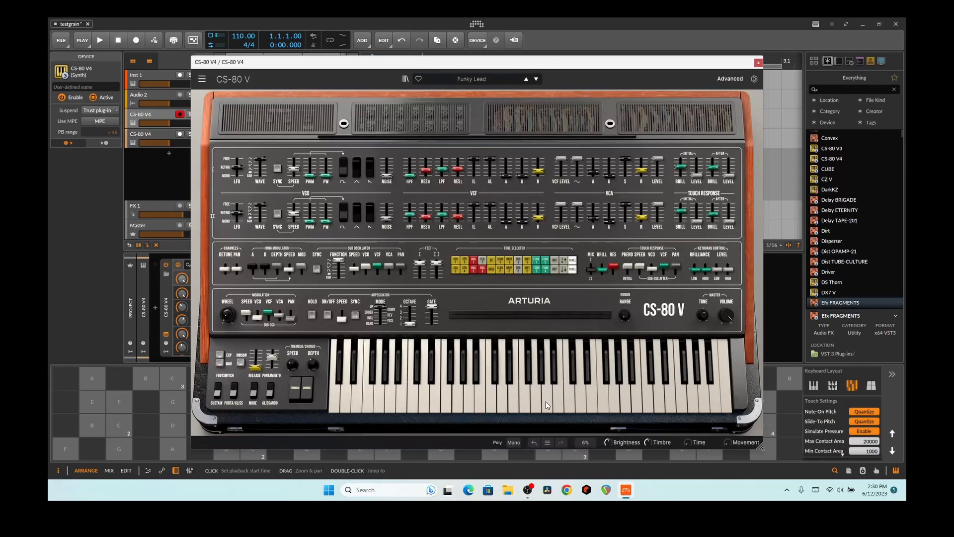
{"action": "left_click_drag", "start_coordinate": [495, 62], "coordinate": [622, 73]}
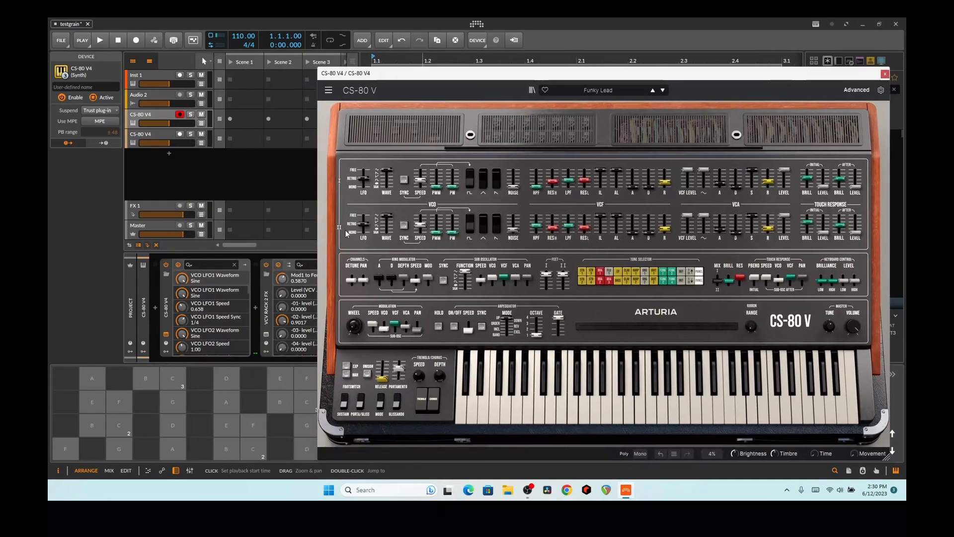
Step: Play several low notes to audition the CS-80 V4's Funky Lead preset without the VCV Rack effects, and close its plug-in window
{"action": "left_click", "coordinate": [274, 388]}
{"action": "left_click", "coordinate": [297, 405]}
{"action": "left_click", "coordinate": [245, 433]}
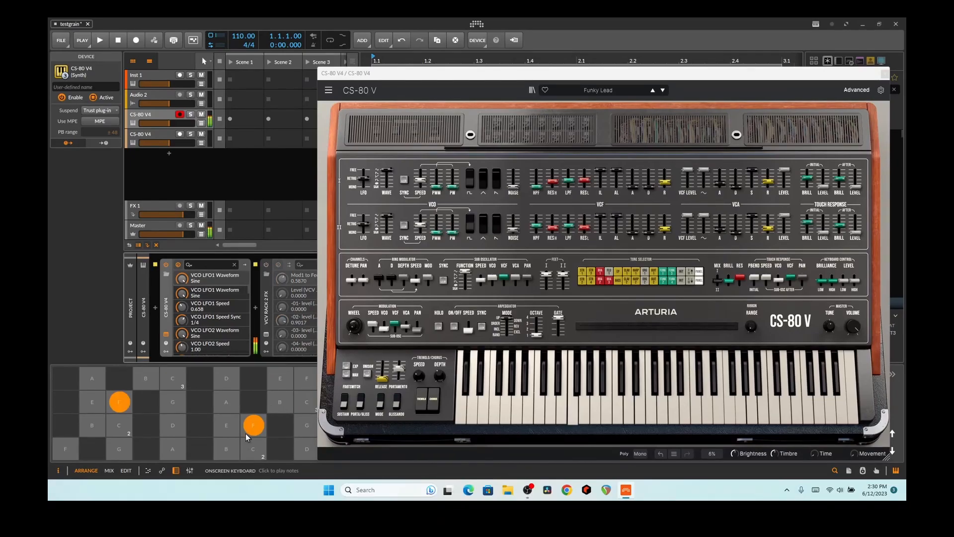
{"action": "left_click", "coordinate": [245, 434]}
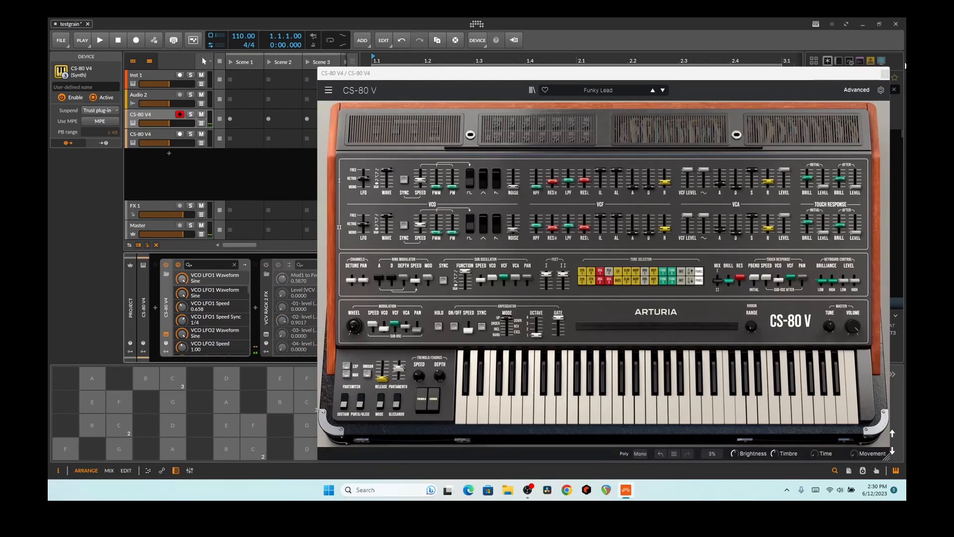
{"action": "left_click", "coordinate": [884, 74]}
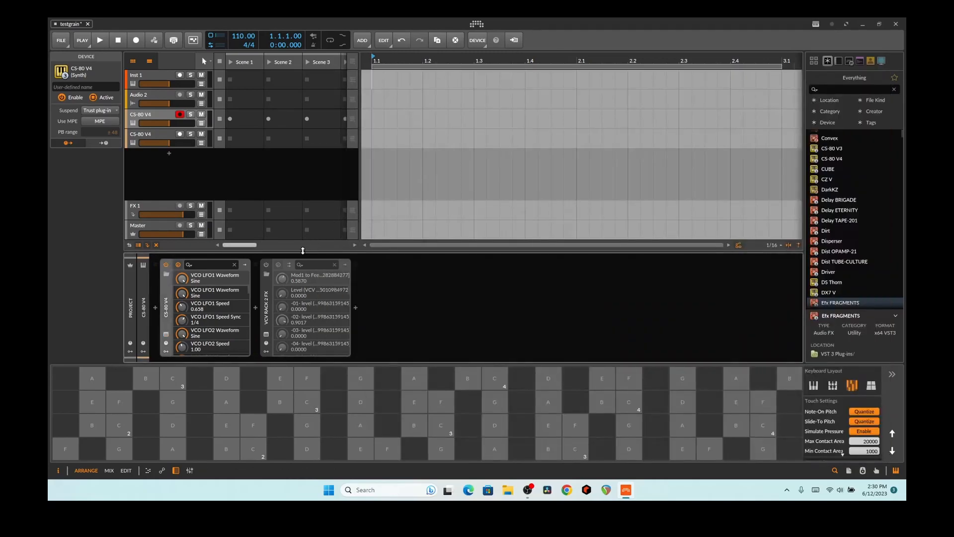
Step: Re-enable the VCV Rack 2 FX device and open its plug-in window to look over the patch's modules
{"action": "left_click", "coordinate": [268, 267]}
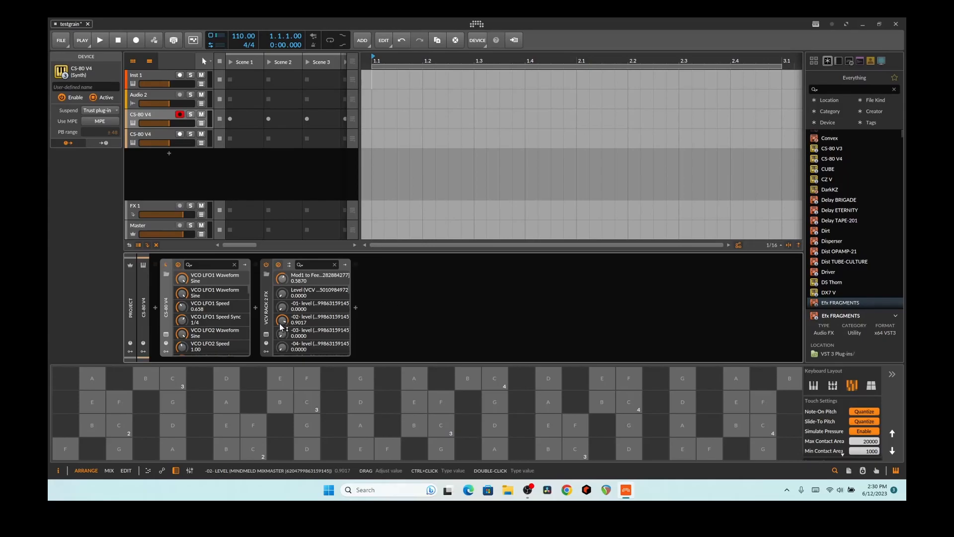
{"action": "left_click", "coordinate": [266, 336]}
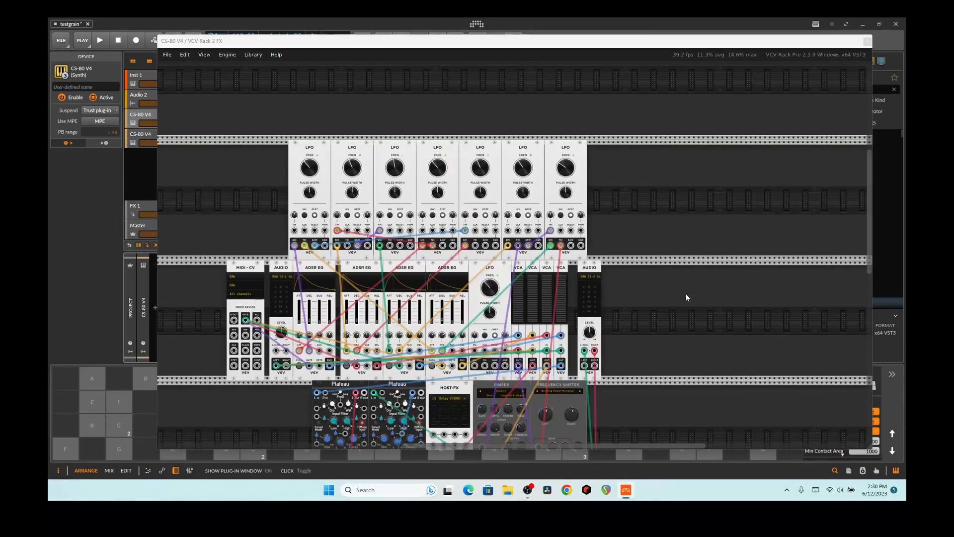
{"action": "scroll", "coordinate": [684, 291], "scroll_direction": "down", "scroll_amount": 3}
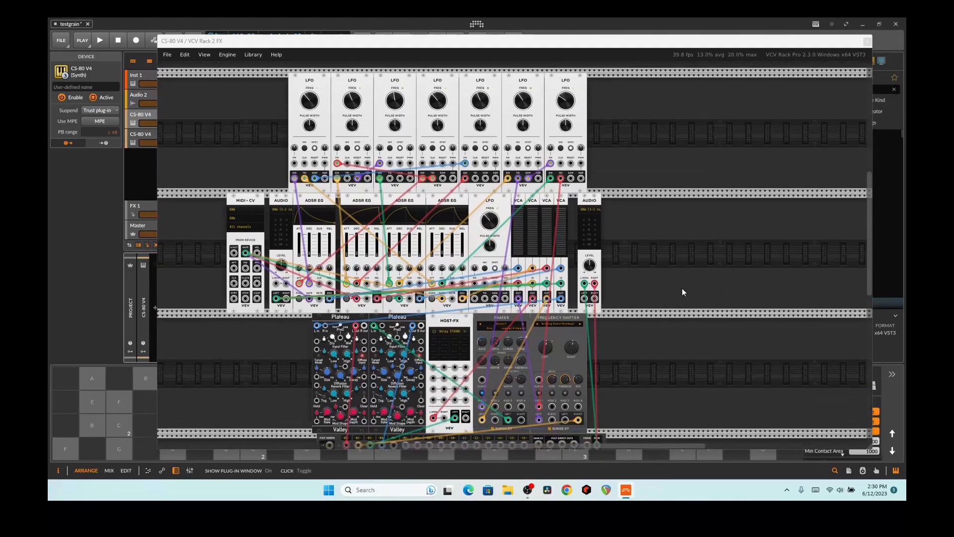
{"action": "scroll", "coordinate": [682, 287], "scroll_direction": "down", "scroll_amount": 7}
{"action": "scroll", "coordinate": [678, 274], "scroll_direction": "up", "scroll_amount": 9}
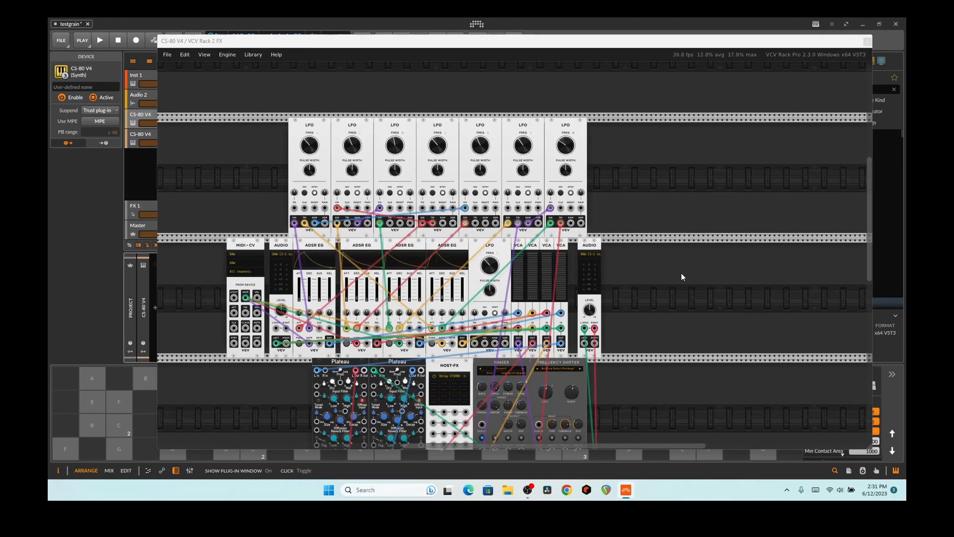
{"action": "scroll", "coordinate": [553, 210], "scroll_direction": "up", "scroll_amount": 2}
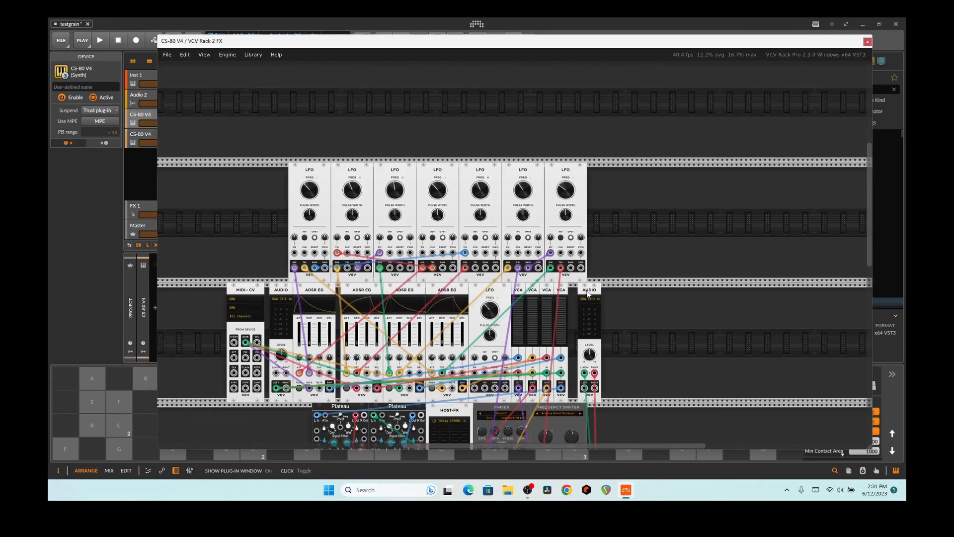
Step: Move the output AUDIO module away from the VCA modules and set the frequency modulation of the last LFO in the top row to 41.333%
{"action": "left_click_drag", "start_coordinate": [580, 293], "coordinate": [612, 293]}
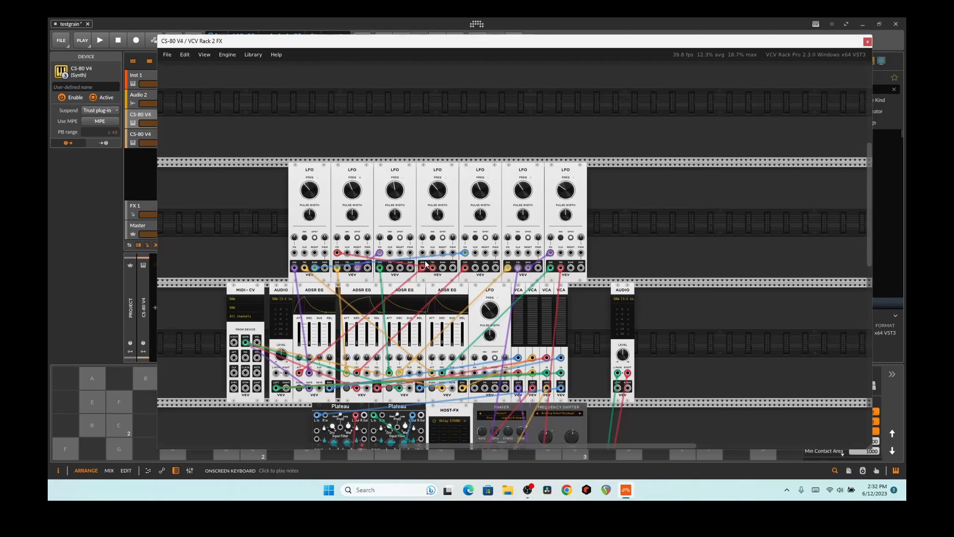
{"action": "mouse_move", "coordinate": [471, 240]}
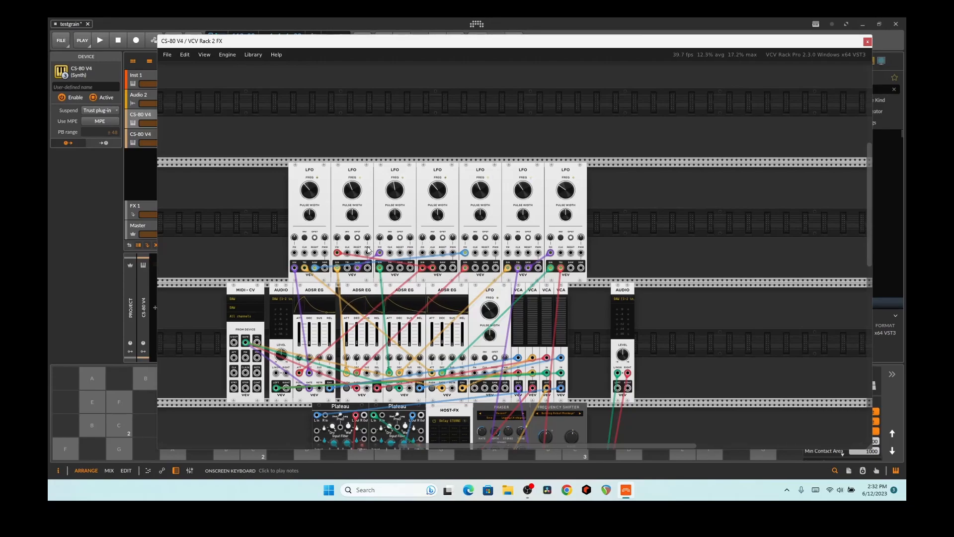
{"action": "left_click_drag", "start_coordinate": [549, 237], "coordinate": [549, 214]}
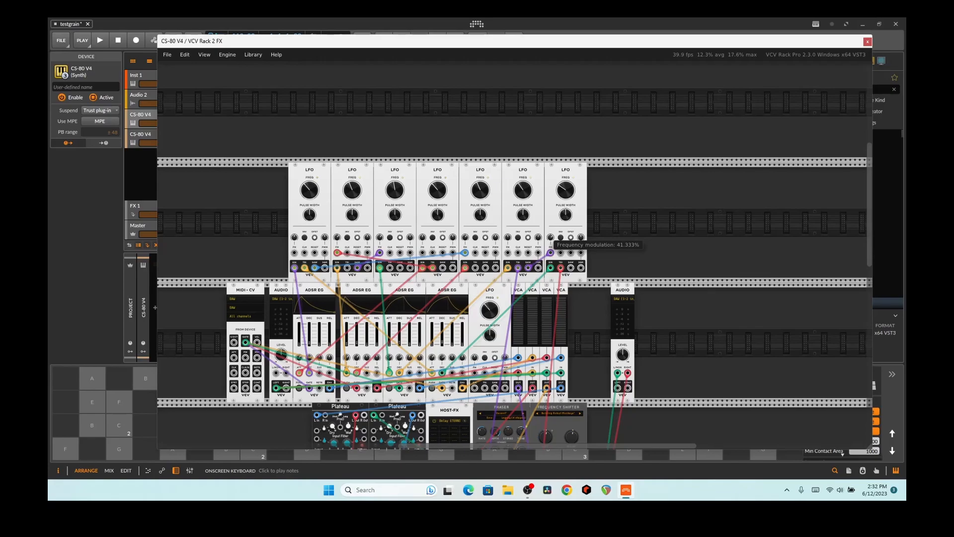
Step: View the Delay ETERNITY plug-in hosted in the HOST-FX module, and close its editor
{"action": "scroll", "coordinate": [575, 271], "scroll_direction": "down", "scroll_amount": 3}
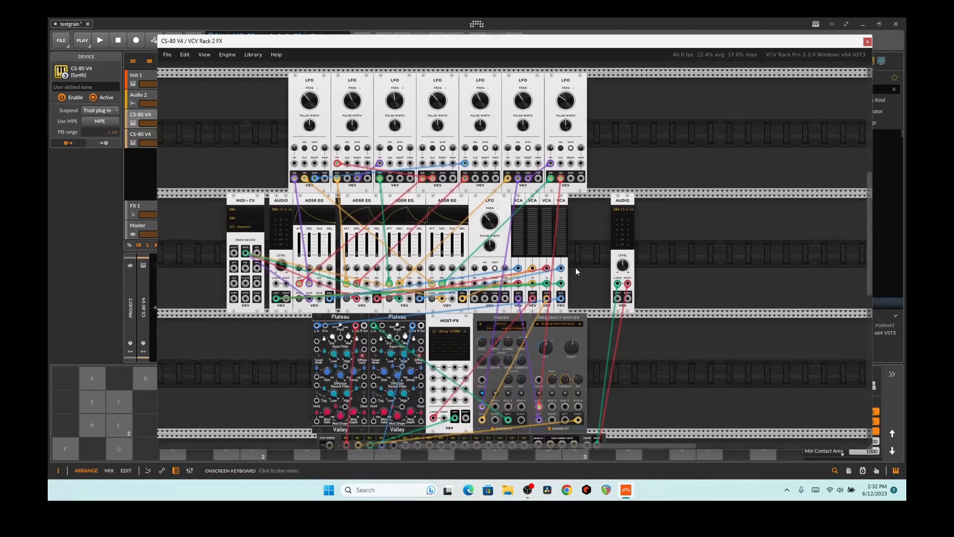
{"action": "scroll", "coordinate": [577, 267], "scroll_direction": "down", "scroll_amount": 1}
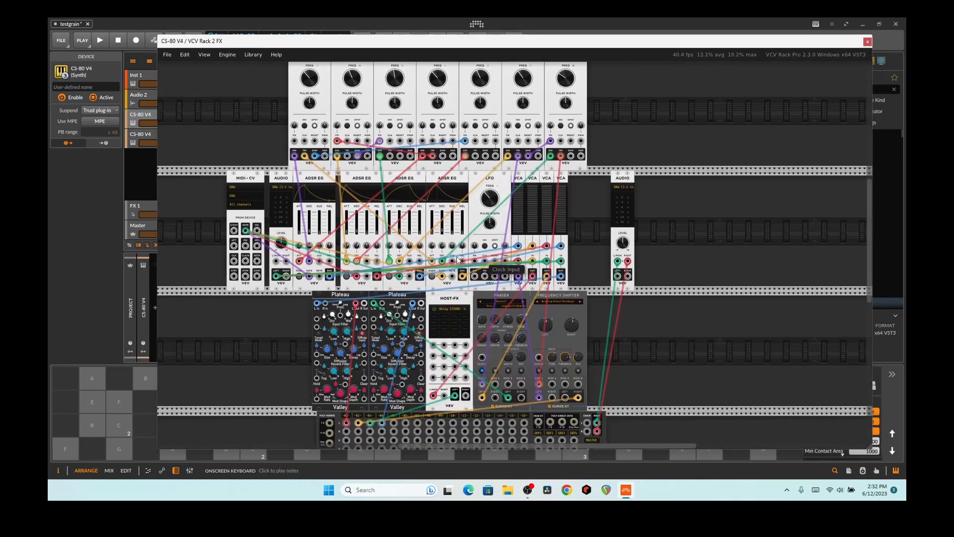
{"action": "scroll", "coordinate": [415, 320], "scroll_direction": "down", "scroll_amount": 1}
{"action": "scroll", "coordinate": [416, 320], "scroll_direction": "down", "scroll_amount": 1}
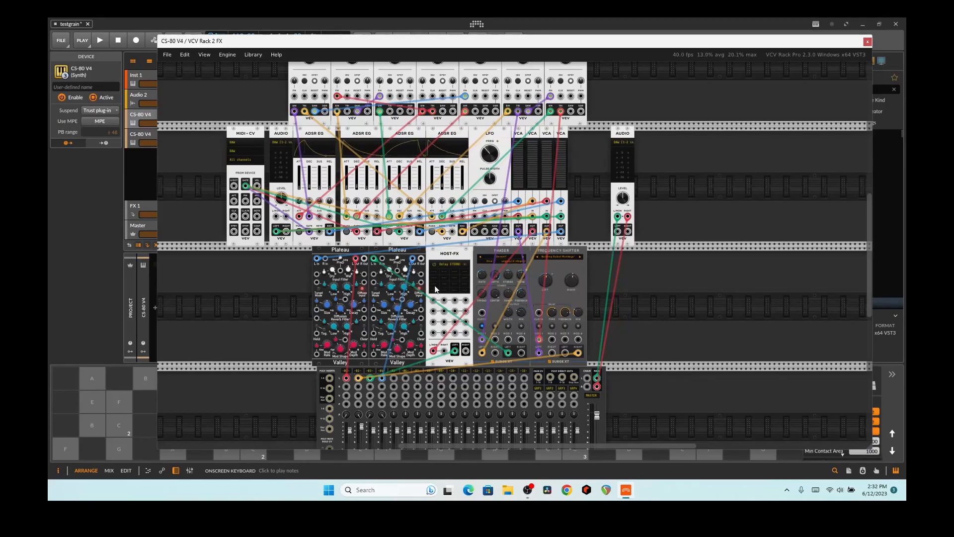
{"action": "left_click", "coordinate": [456, 264]}
{"action": "left_click", "coordinate": [441, 264]}
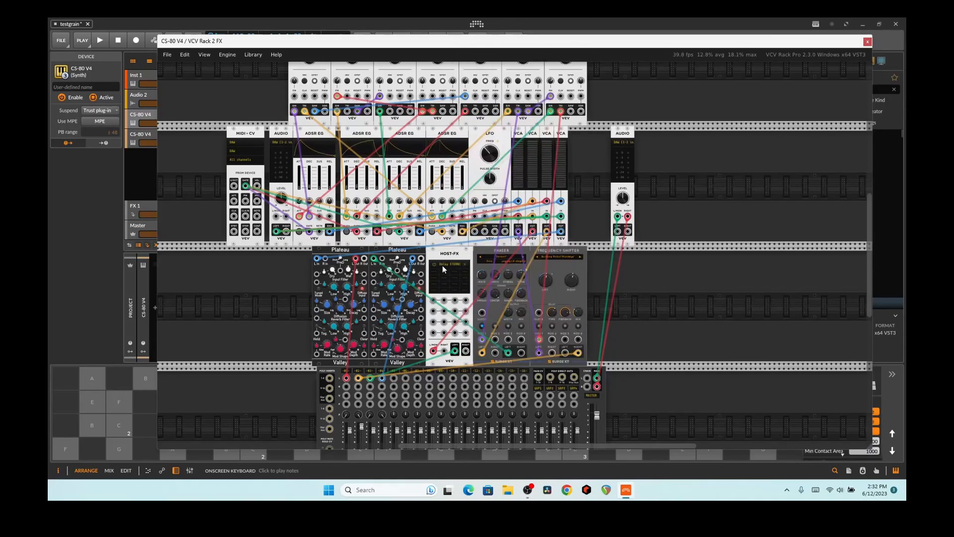
{"action": "left_click", "coordinate": [466, 267]}
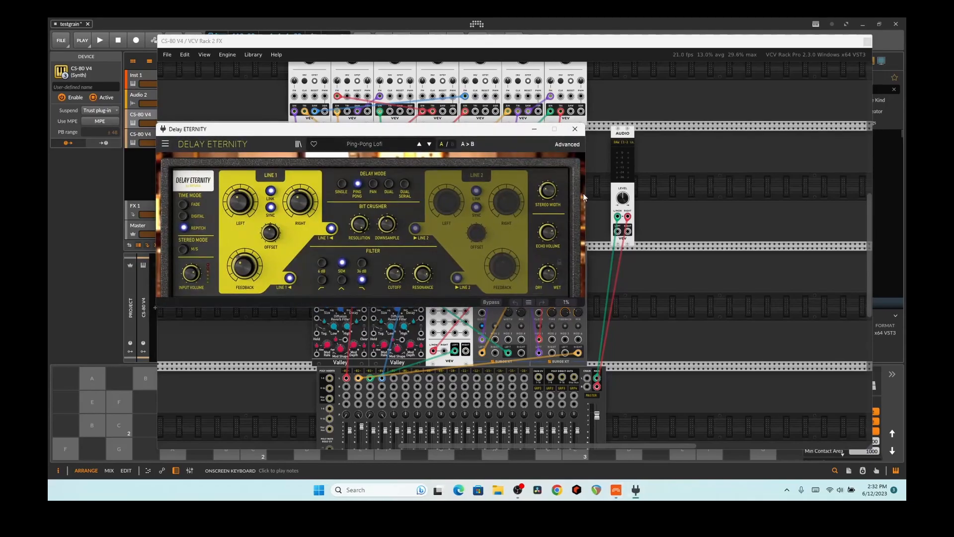
{"action": "left_click", "coordinate": [575, 129]}
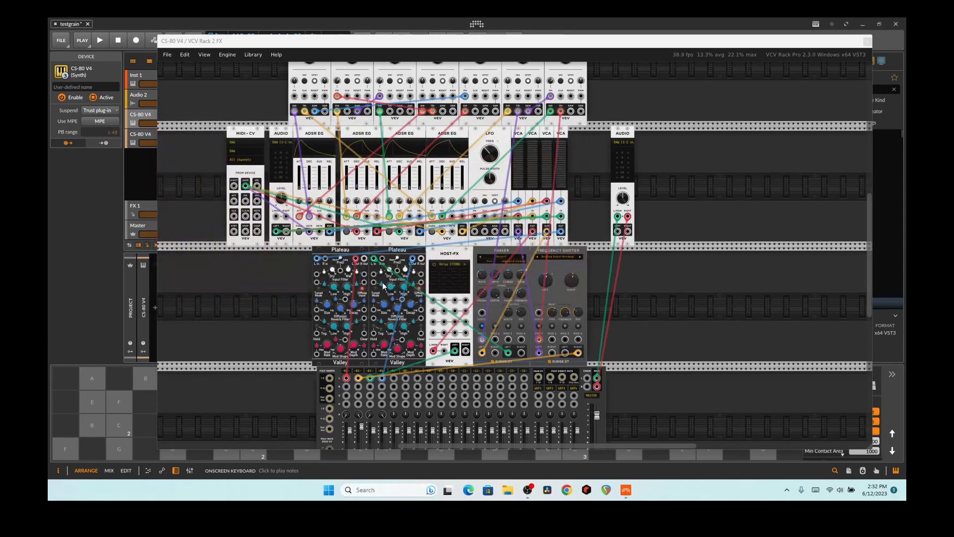
Step: Look over the mixer, effects, envelope and LFO modules of the patch, and close the VCV Rack 2 FX window
{"action": "scroll", "coordinate": [427, 305], "scroll_direction": "down", "scroll_amount": 1}
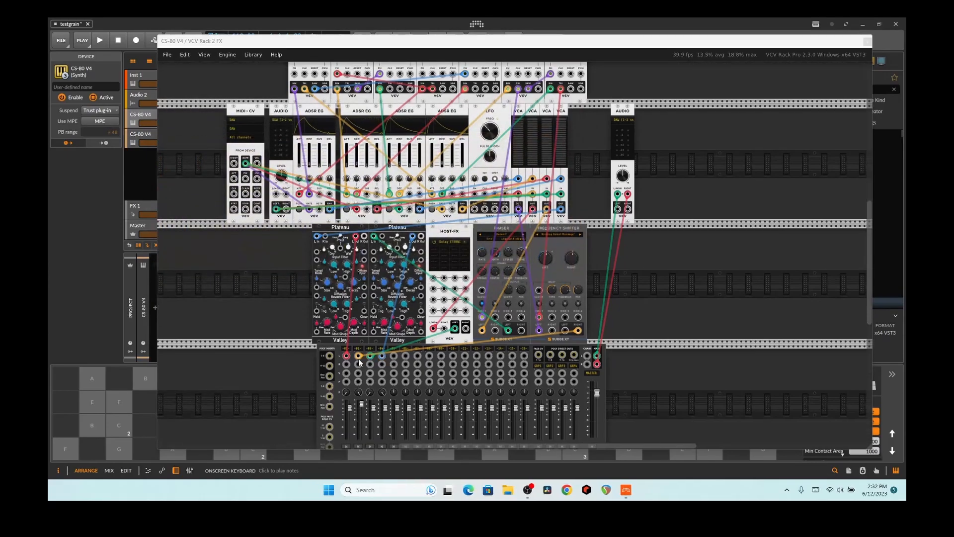
{"action": "scroll", "coordinate": [426, 305], "scroll_direction": "down", "scroll_amount": 2}
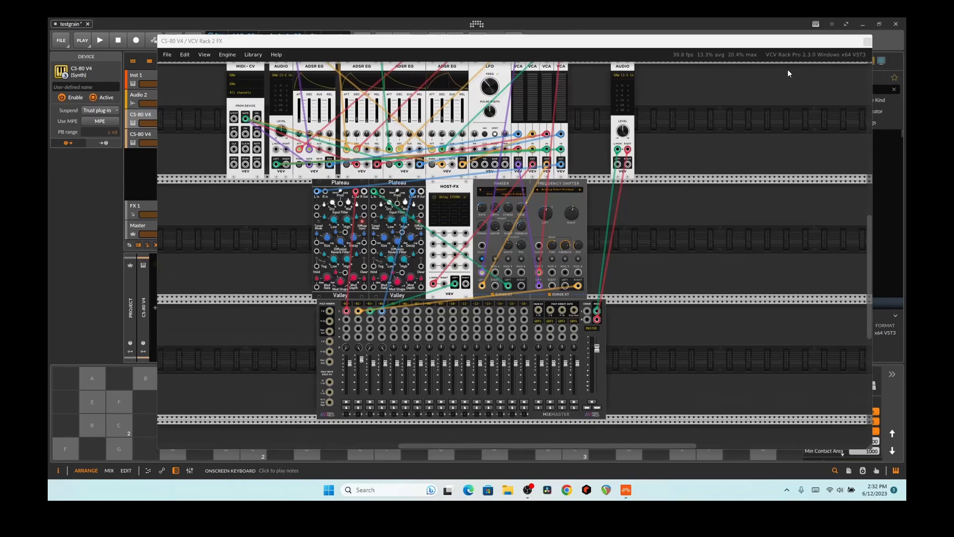
{"action": "scroll", "coordinate": [677, 151], "scroll_direction": "up", "scroll_amount": 7}
{"action": "scroll", "coordinate": [689, 164], "scroll_direction": "up", "scroll_amount": 2}
{"action": "scroll", "coordinate": [699, 192], "scroll_direction": "down", "scroll_amount": 2}
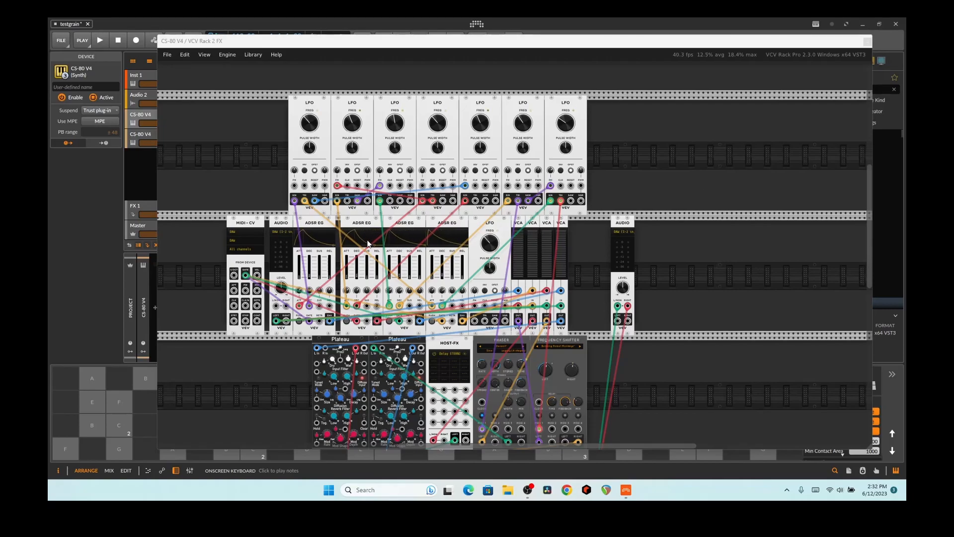
{"action": "scroll", "coordinate": [421, 248], "scroll_direction": "down", "scroll_amount": 2}
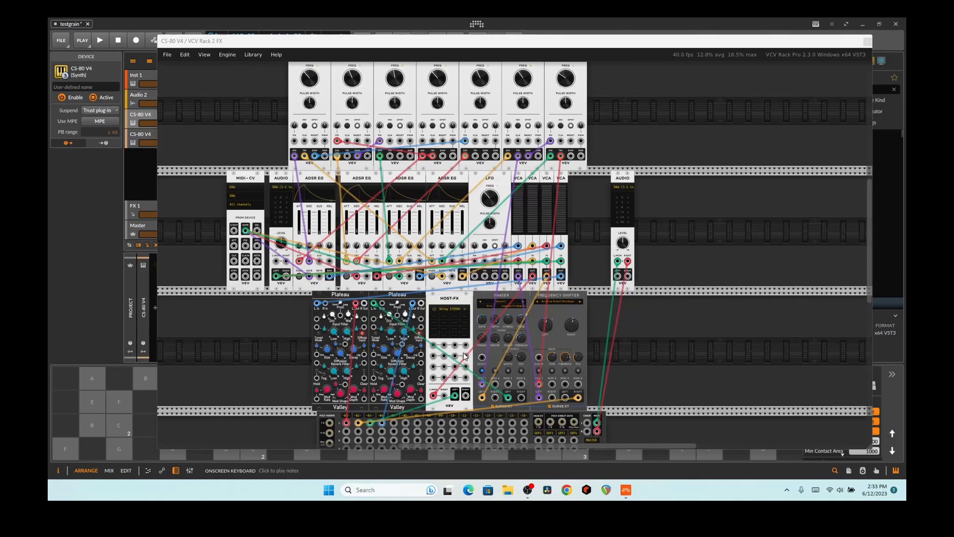
{"action": "left_click", "coordinate": [867, 41]}
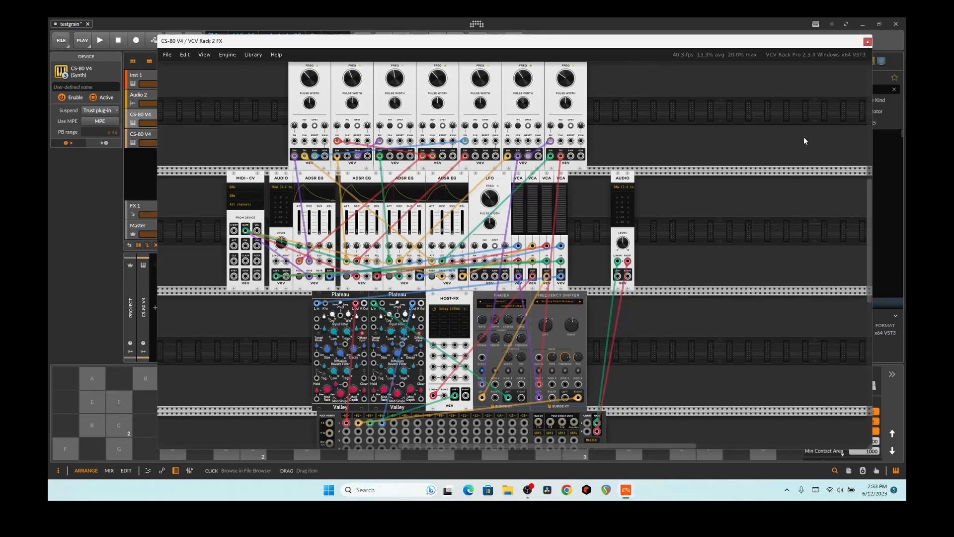
Step: Play notes on the onscreen keyboard to compare the synth sound with VCV Rack 2 FX switched off and on
{"action": "left_click", "coordinate": [473, 398]}
{"action": "left_click", "coordinate": [500, 404]}
{"action": "left_click", "coordinate": [554, 406]}
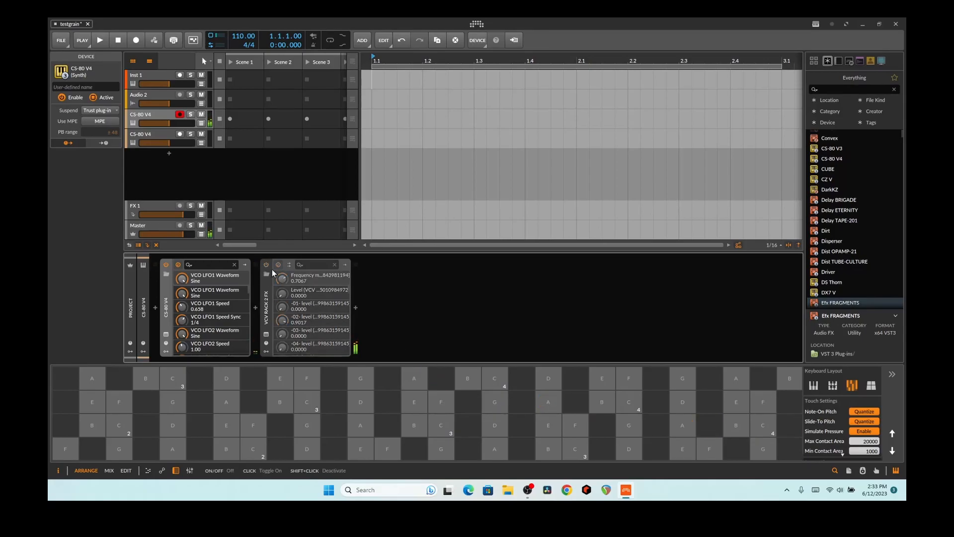
{"action": "left_click", "coordinate": [307, 398]}
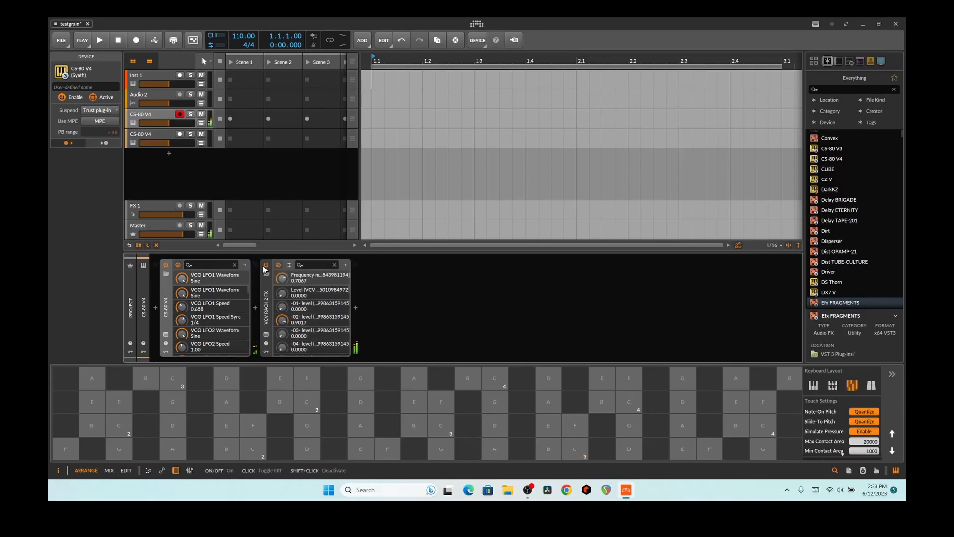
{"action": "left_click", "coordinate": [307, 408]}
{"action": "left_click", "coordinate": [305, 403]}
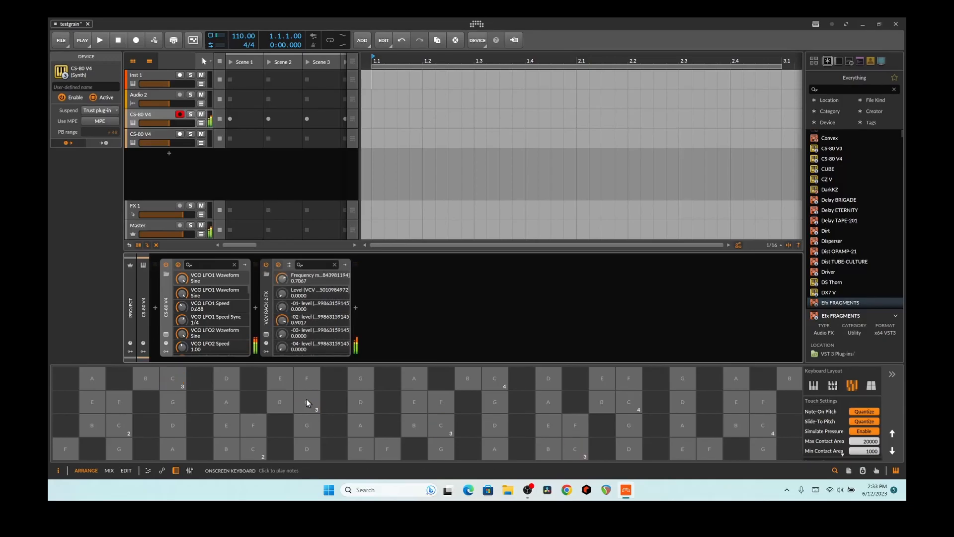
Step: Play a series of single and repeated notes across the onscreen keyboard to audition the CS-80 V4 through the VCV Rack effects
{"action": "left_click", "coordinate": [364, 401]}
{"action": "left_click", "coordinate": [412, 401]}
{"action": "left_click", "coordinate": [363, 400]}
{"action": "left_click", "coordinate": [363, 401]}
{"action": "left_click", "coordinate": [363, 400]}
{"action": "left_click", "coordinate": [362, 398]}
{"action": "left_click", "coordinate": [363, 400]}
{"action": "left_click", "coordinate": [443, 400]}
{"action": "left_click", "coordinate": [443, 400]}
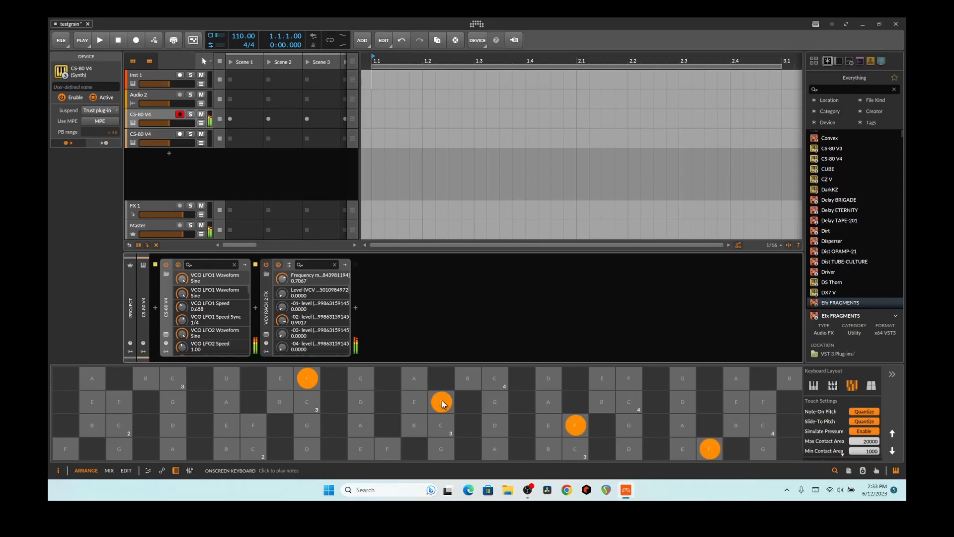
{"action": "left_click", "coordinate": [442, 400]}
{"action": "left_click", "coordinate": [443, 401]}
{"action": "left_click", "coordinate": [442, 400]}
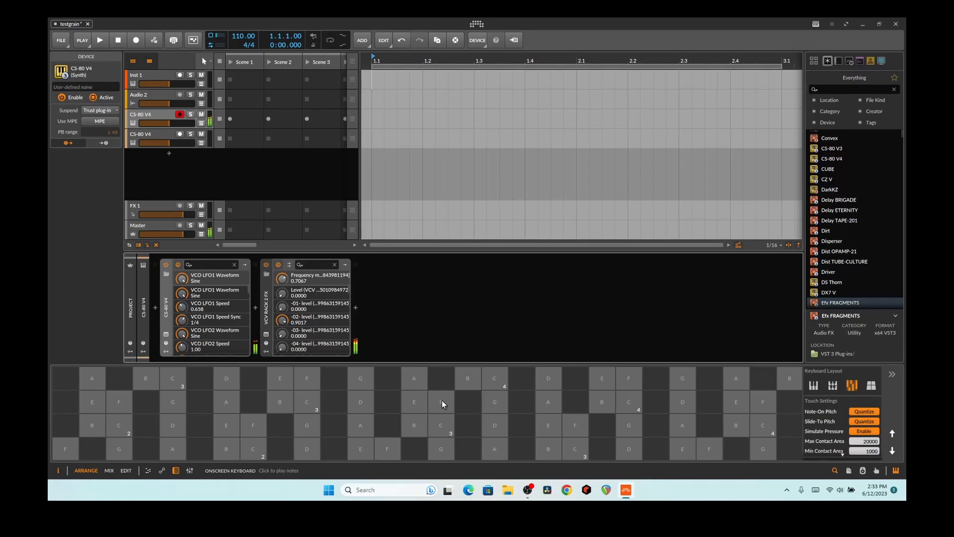
{"action": "left_click", "coordinate": [442, 400]}
{"action": "left_click", "coordinate": [438, 423]}
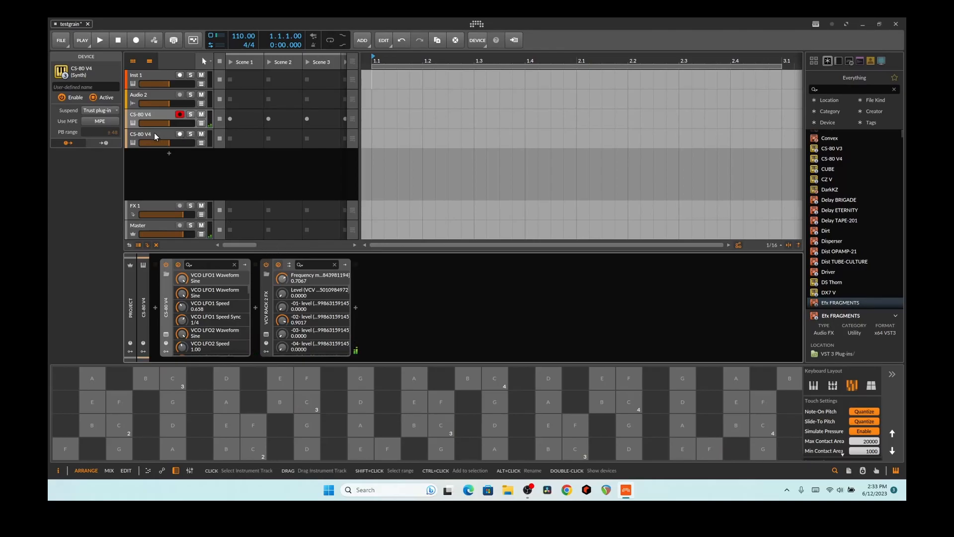
{"action": "left_click", "coordinate": [222, 417]}
{"action": "left_click", "coordinate": [223, 417]}
{"action": "left_click", "coordinate": [311, 425]}
{"action": "left_click", "coordinate": [313, 425]}
{"action": "left_click", "coordinate": [367, 424]}
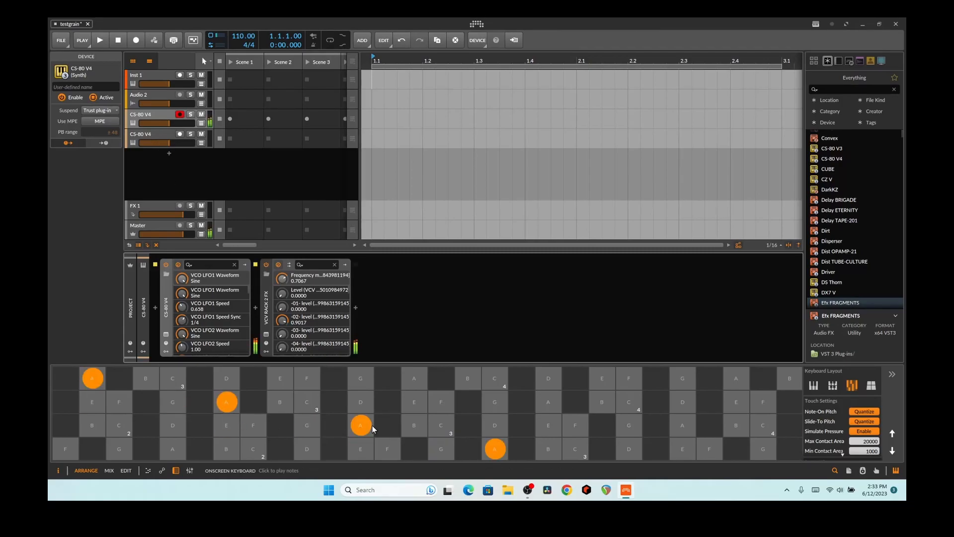
{"action": "left_click", "coordinate": [422, 424]}
{"action": "left_click", "coordinate": [444, 421]}
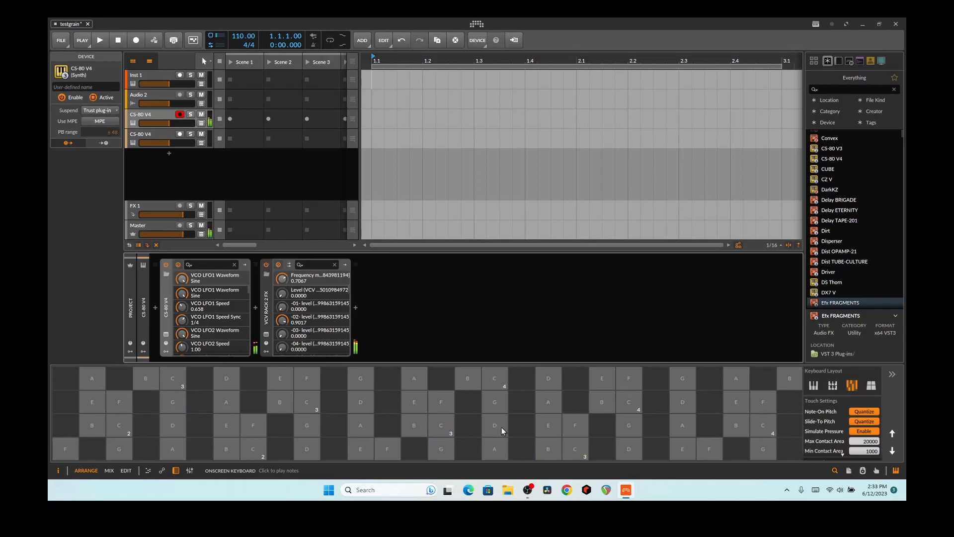
Step: Load the Voltage Ensemble preset in the CS-80 V4 and audition it with a few low notes
{"action": "left_click", "coordinate": [166, 334]}
{"action": "left_click", "coordinate": [662, 90]}
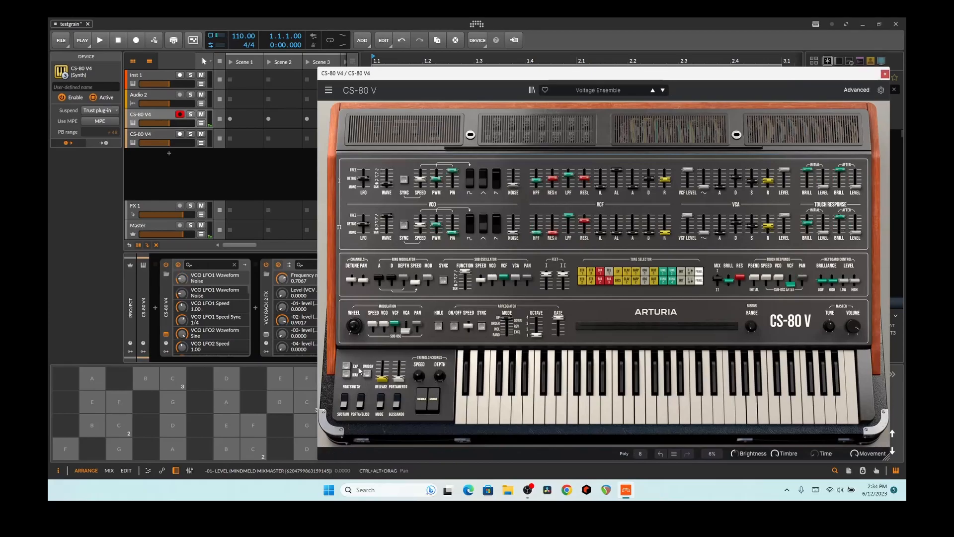
{"action": "left_click", "coordinate": [298, 403]}
{"action": "left_click", "coordinate": [280, 403]}
{"action": "left_click", "coordinate": [245, 434]}
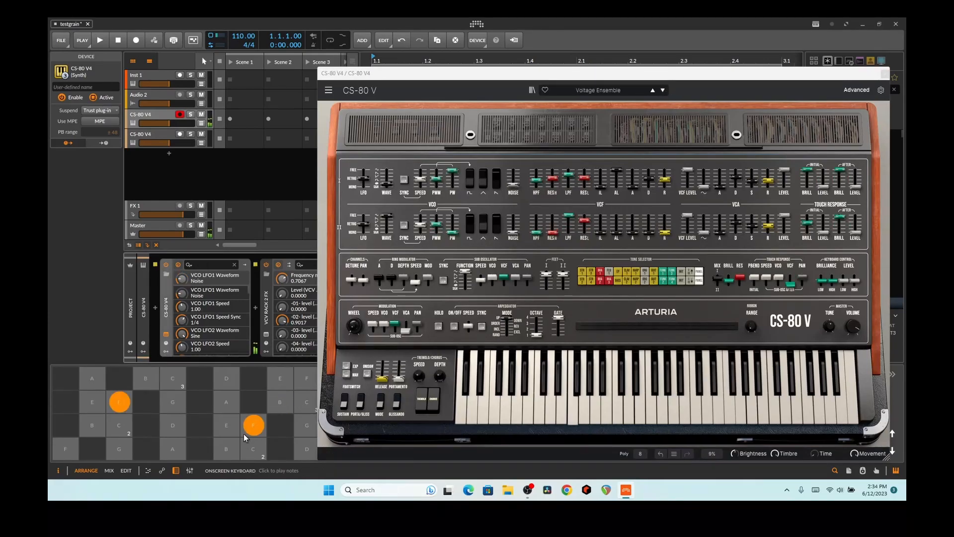
Step: Load the Japan Dreams preset in the CS-80 V4, audition it with several low notes, and close the synth window
{"action": "left_click", "coordinate": [661, 91]}
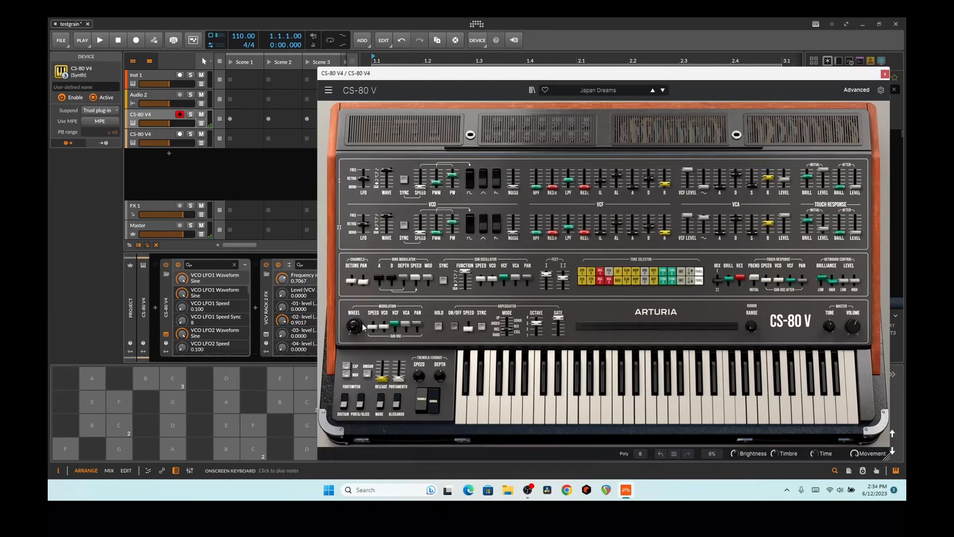
{"action": "left_click", "coordinate": [274, 408]}
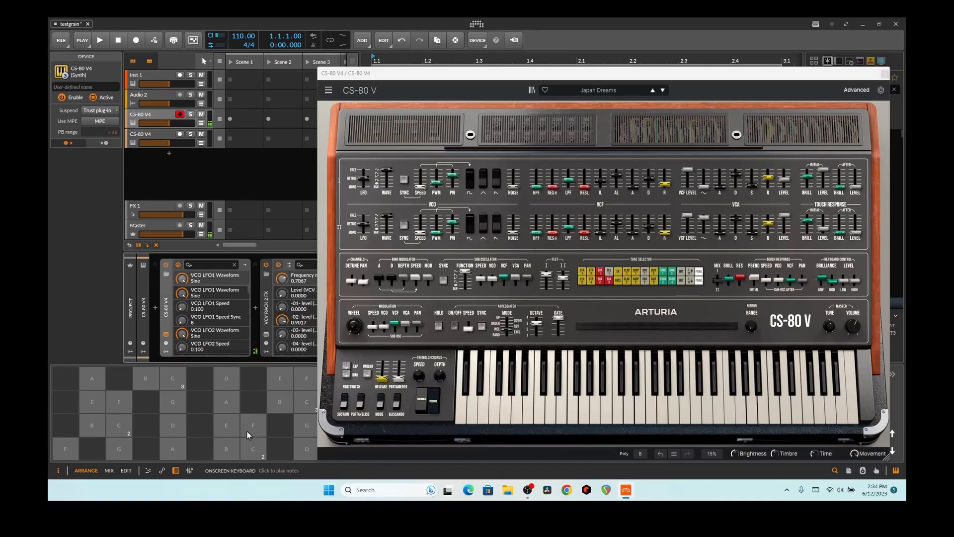
{"action": "left_click", "coordinate": [277, 401]}
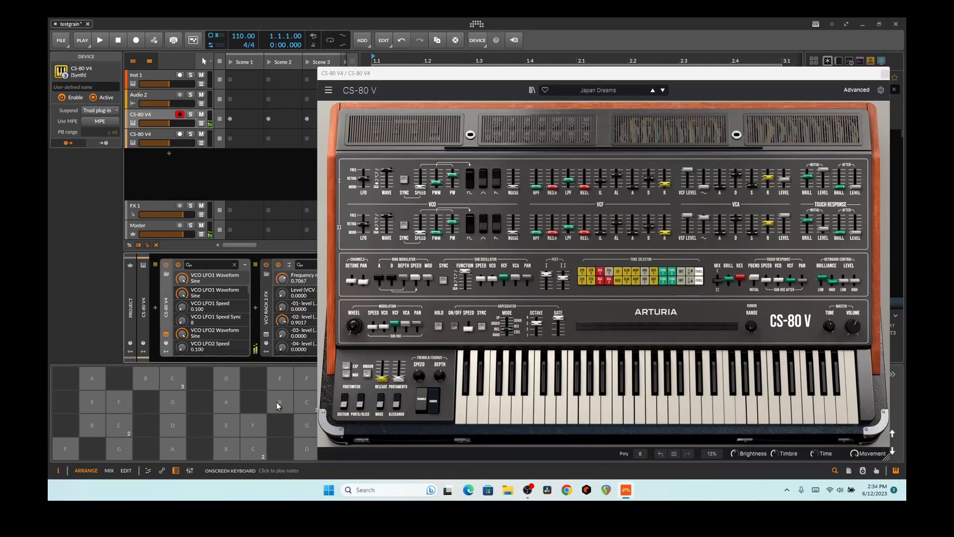
{"action": "left_click", "coordinate": [228, 427]}
{"action": "left_click", "coordinate": [228, 403]}
{"action": "left_click", "coordinate": [227, 378]}
{"action": "left_click", "coordinate": [227, 377]}
{"action": "left_click", "coordinate": [884, 73]}
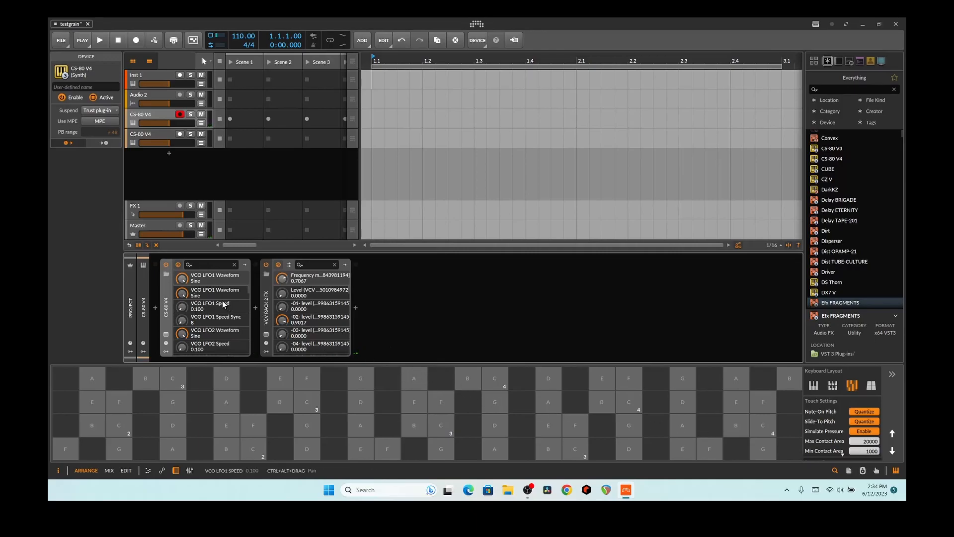
Step: Select the second CS-80 V4 track and look through the effect chains of the five Tool layers in its FX Layer
{"action": "left_click", "coordinate": [168, 135]}
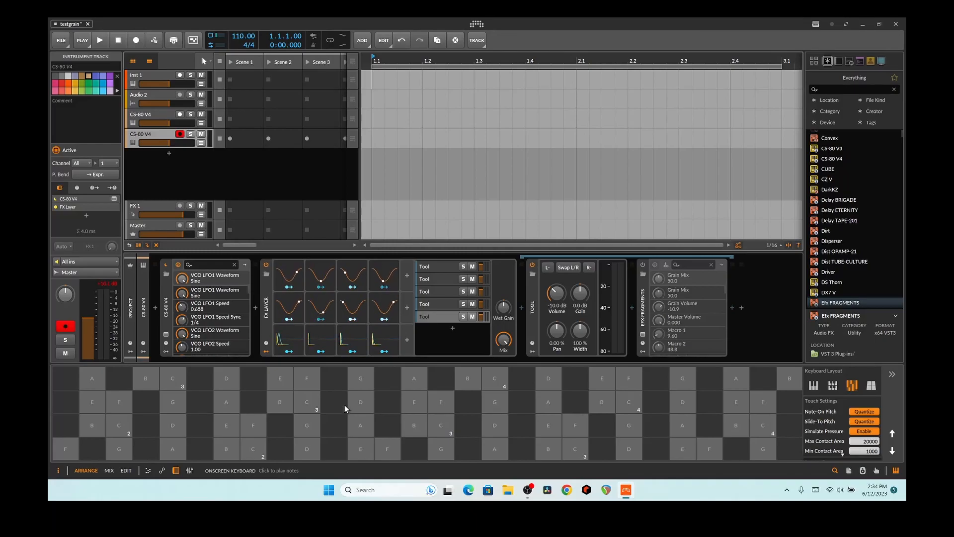
{"action": "left_click", "coordinate": [447, 266]}
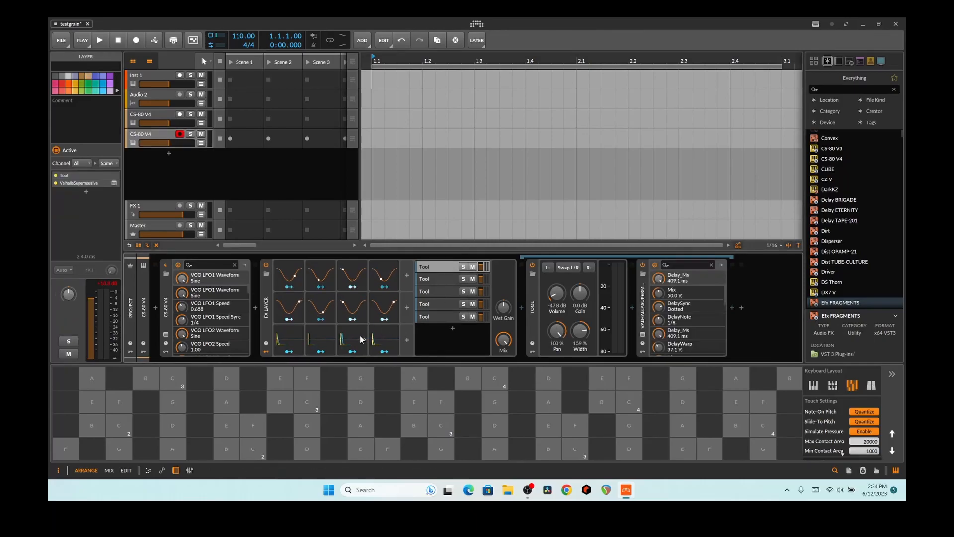
{"action": "left_click", "coordinate": [298, 341]}
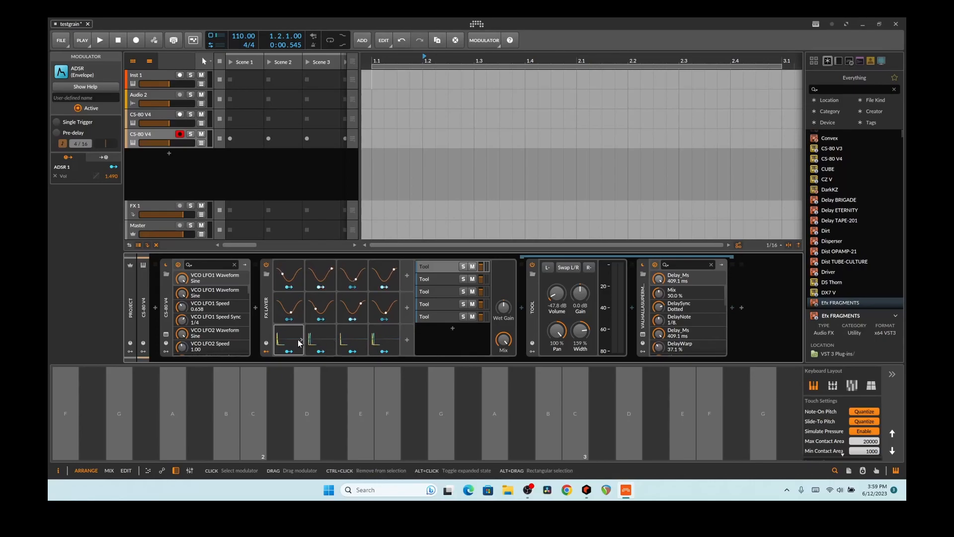
{"action": "left_click", "coordinate": [437, 275]}
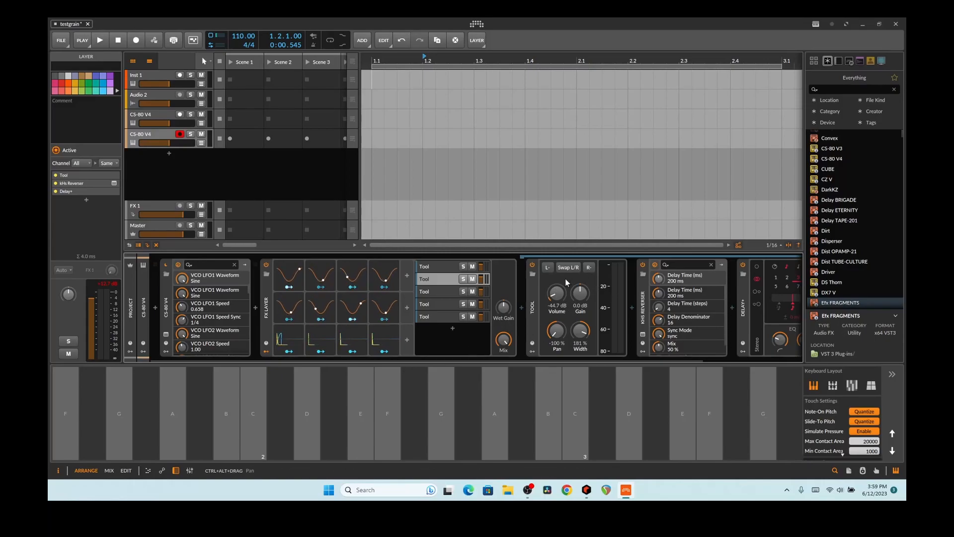
{"action": "left_click", "coordinate": [434, 292]}
{"action": "left_click", "coordinate": [437, 304]}
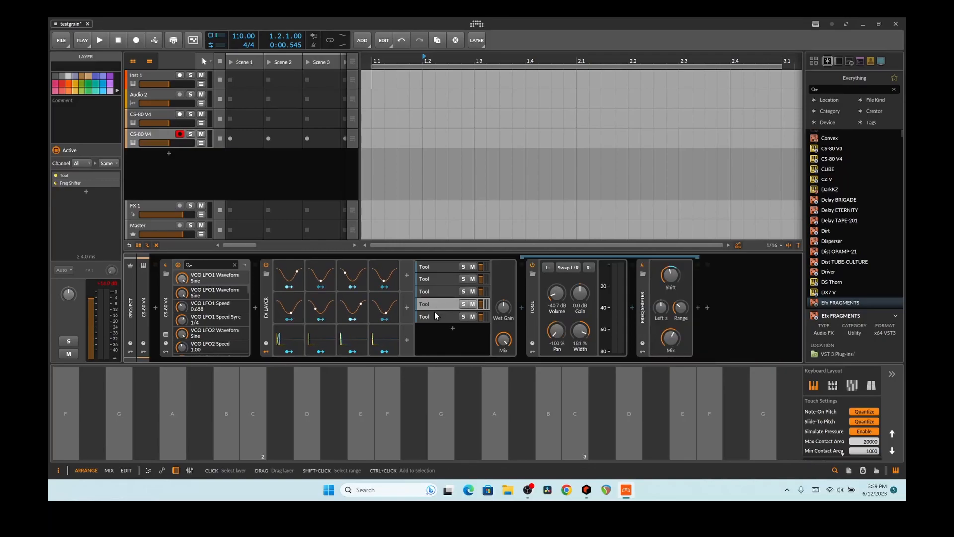
{"action": "left_click", "coordinate": [434, 313]}
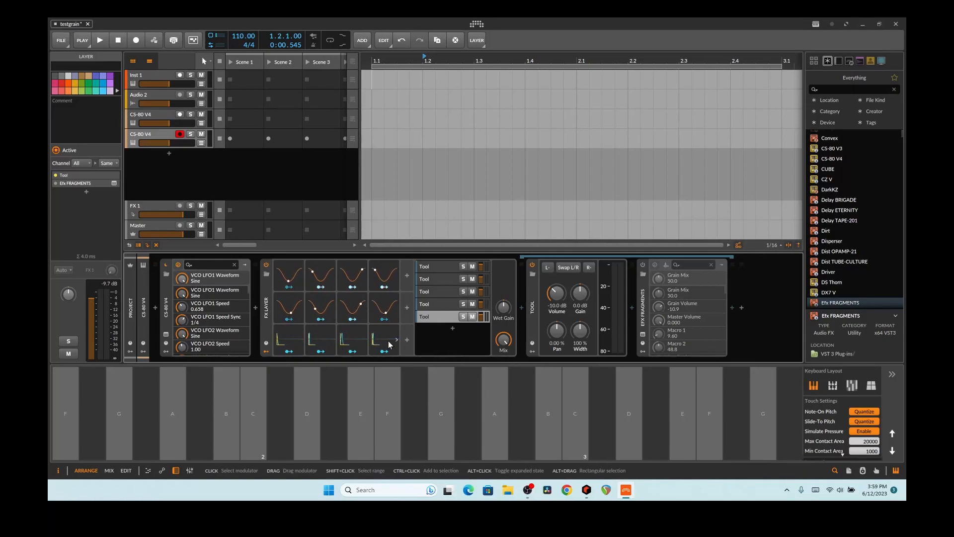
Step: Expand the ADSR envelope modulators of the FX Layer one after another, ending with ADSR 4
{"action": "left_click", "coordinate": [332, 340]}
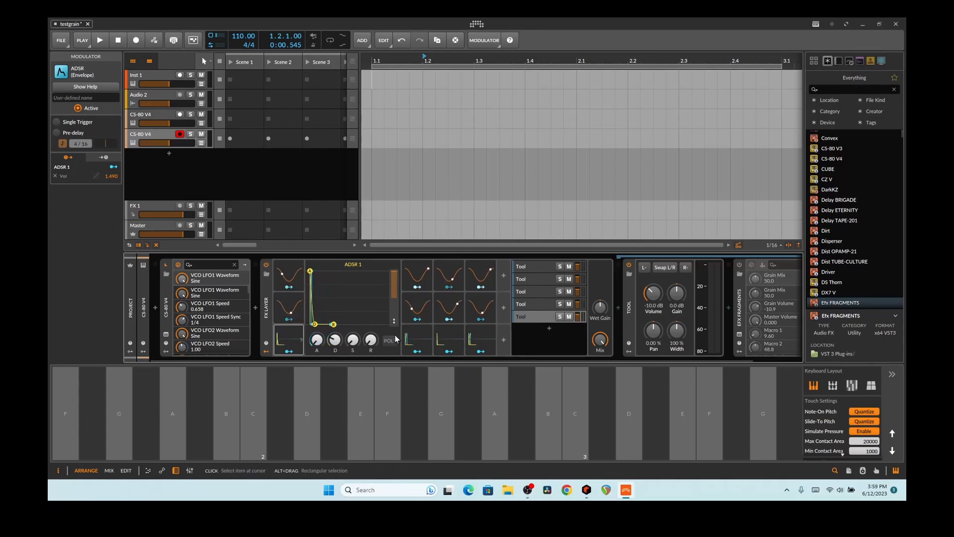
{"action": "left_click", "coordinate": [417, 339]}
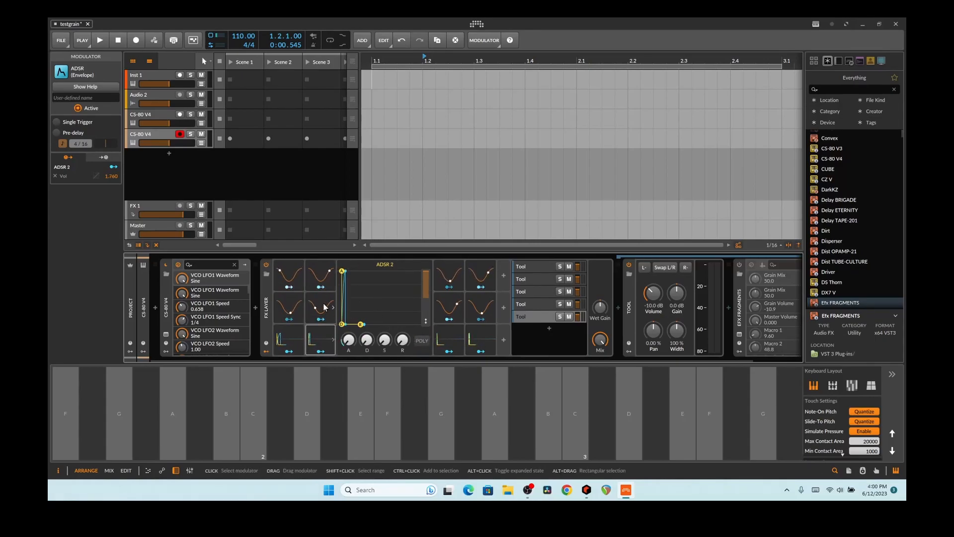
{"action": "left_click", "coordinate": [437, 336]}
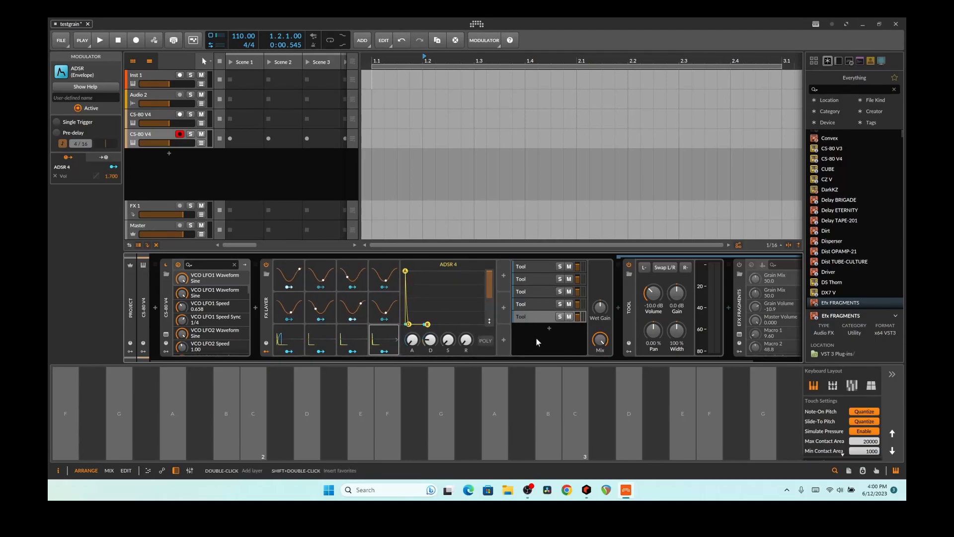
Step: Examine the devices following the Tool in the ValhallaSupermassive, kHs Reverser with Delay+, and Freq Shifter layers
{"action": "scroll", "coordinate": [633, 363], "scroll_direction": "right", "scroll_amount": 2}
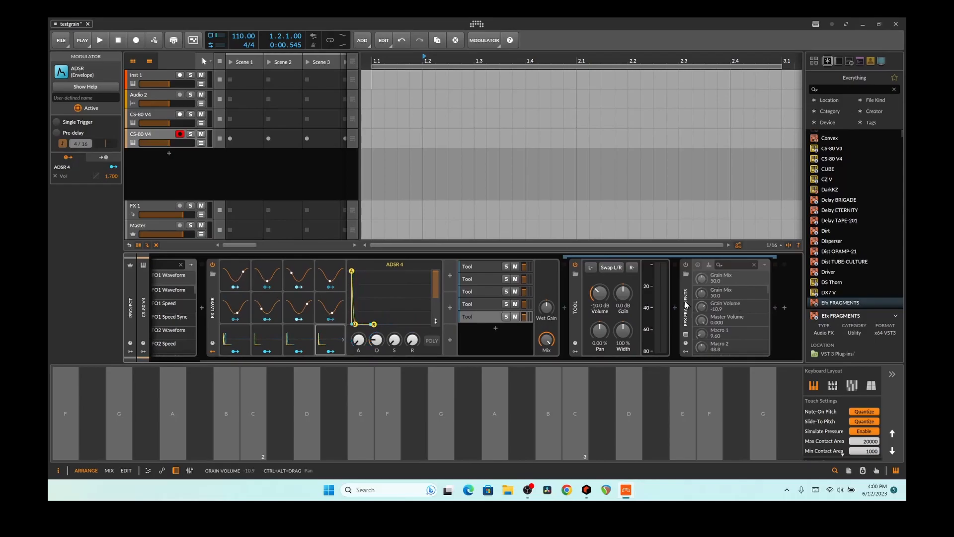
{"action": "left_click", "coordinate": [487, 267]}
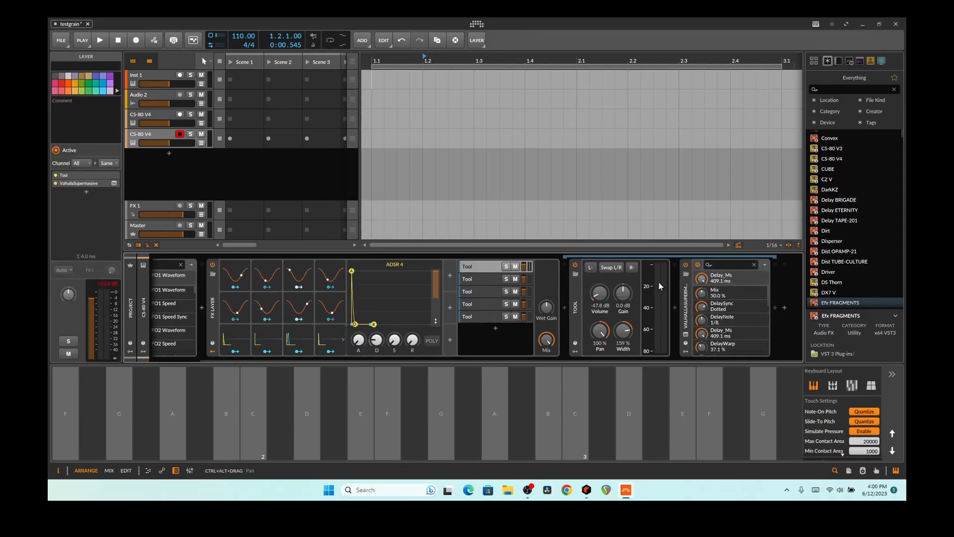
{"action": "left_click", "coordinate": [482, 282]}
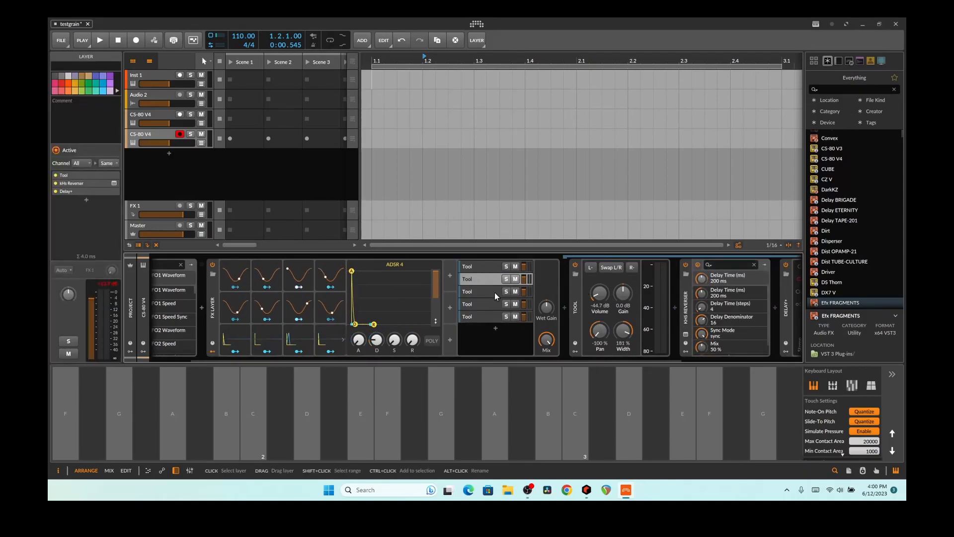
{"action": "left_click_drag", "start_coordinate": [624, 358], "coordinate": [726, 356]}
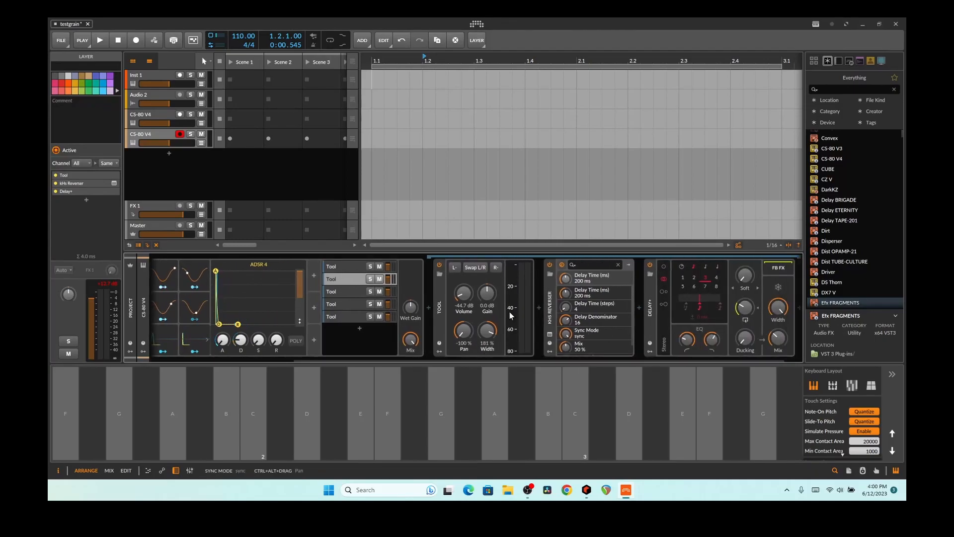
{"action": "left_click", "coordinate": [349, 304]}
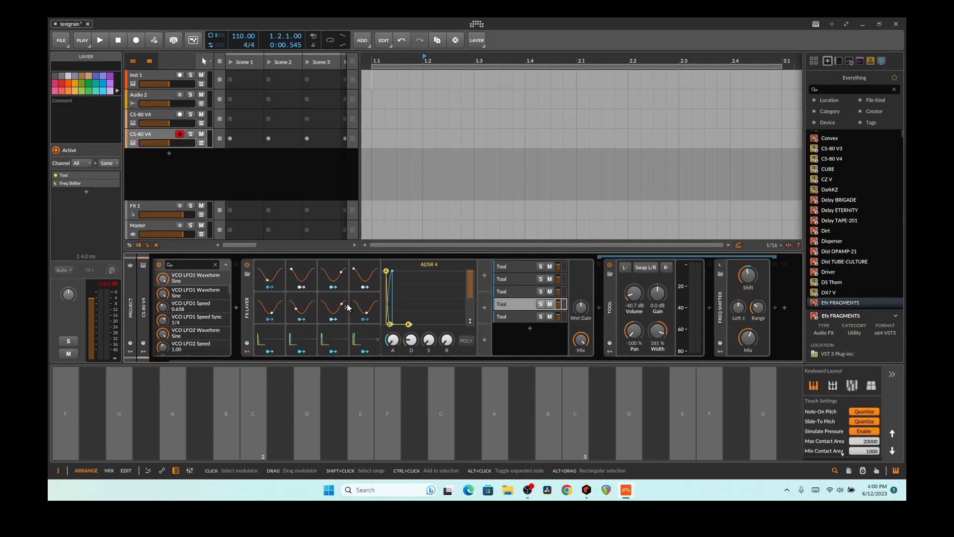
Step: Play a series of notes on the onscreen keyboard to audition the synth through the modulated FX Layer
{"action": "left_click", "coordinate": [390, 416]}
{"action": "left_click", "coordinate": [549, 412]}
{"action": "left_click", "coordinate": [629, 412]}
{"action": "left_click", "coordinate": [576, 413]}
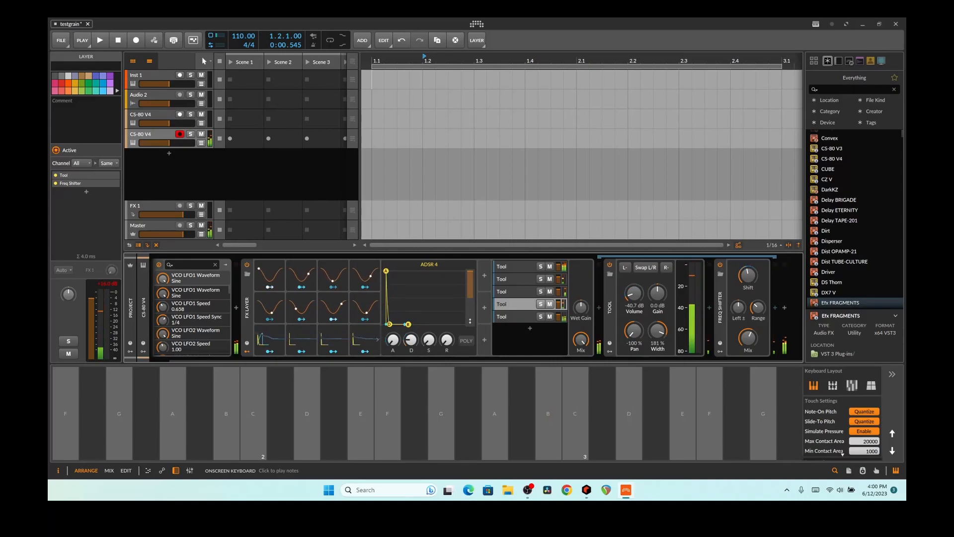
{"action": "left_click", "coordinate": [361, 411]}
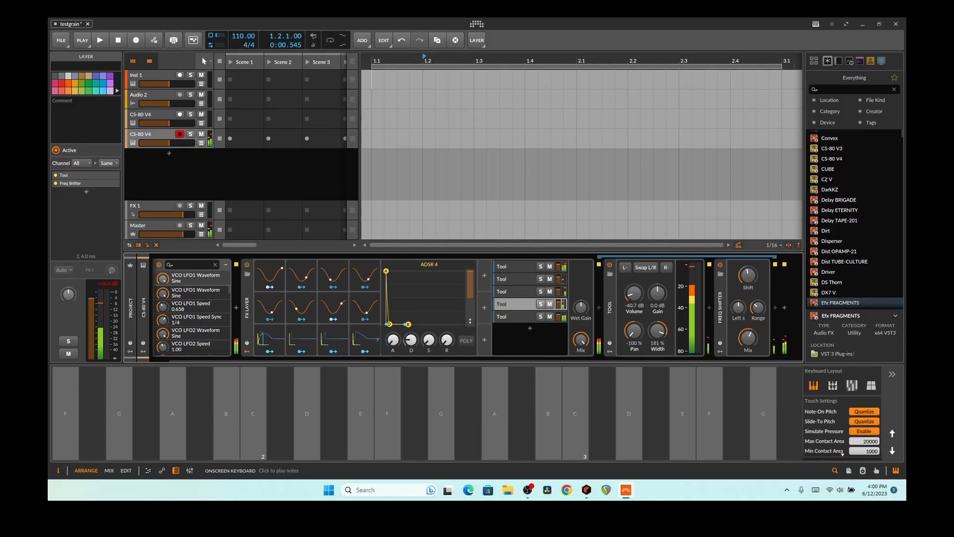
{"action": "left_click", "coordinate": [307, 413]}
{"action": "left_click", "coordinate": [388, 414]}
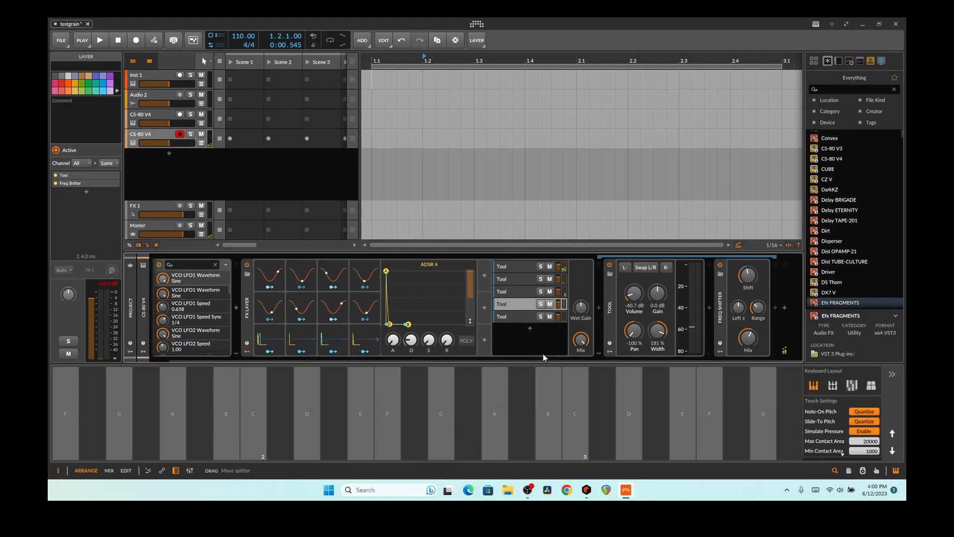
Step: Set the Tool volume in the Efx FRAGMENTS layer to -3.6 dB
{"action": "left_click", "coordinate": [523, 316]}
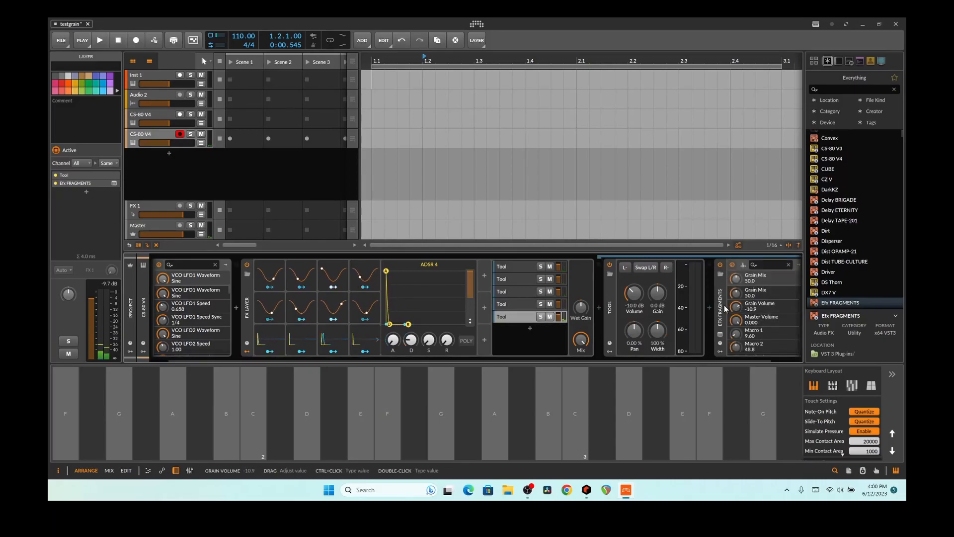
{"action": "scroll", "coordinate": [720, 360], "scroll_direction": "down", "scroll_amount": 2}
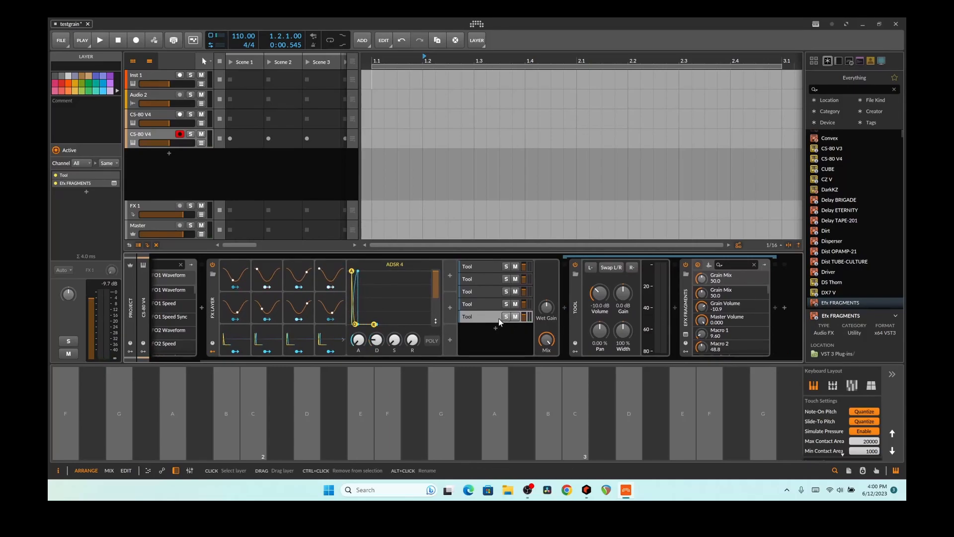
{"action": "scroll", "coordinate": [499, 322], "scroll_direction": "up", "scroll_amount": 3}
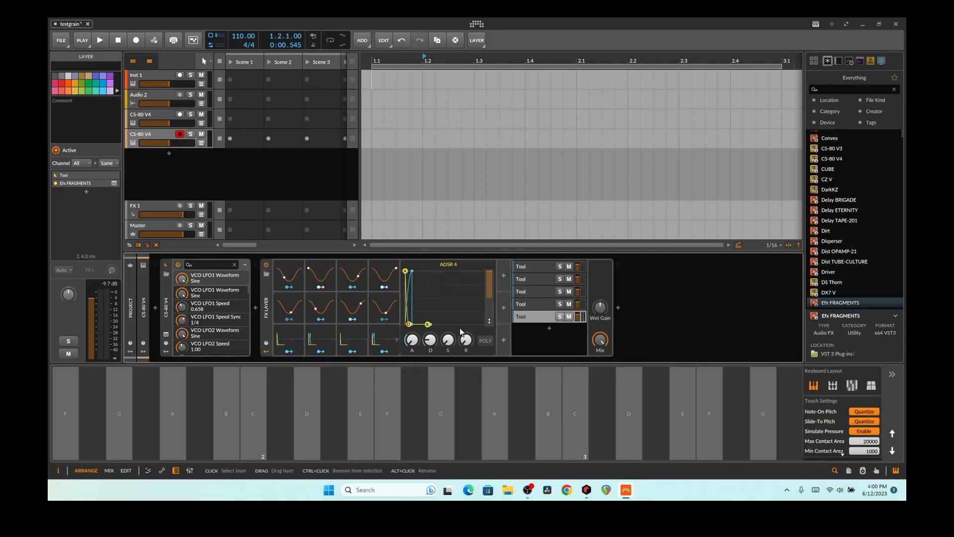
{"action": "left_click", "coordinate": [522, 318]}
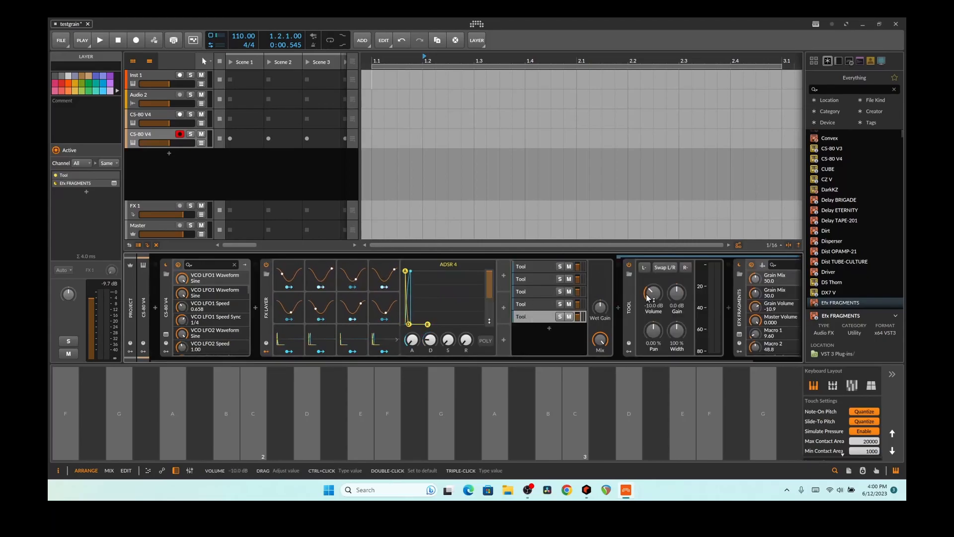
{"action": "left_click_drag", "start_coordinate": [654, 297], "coordinate": [656, 309]}
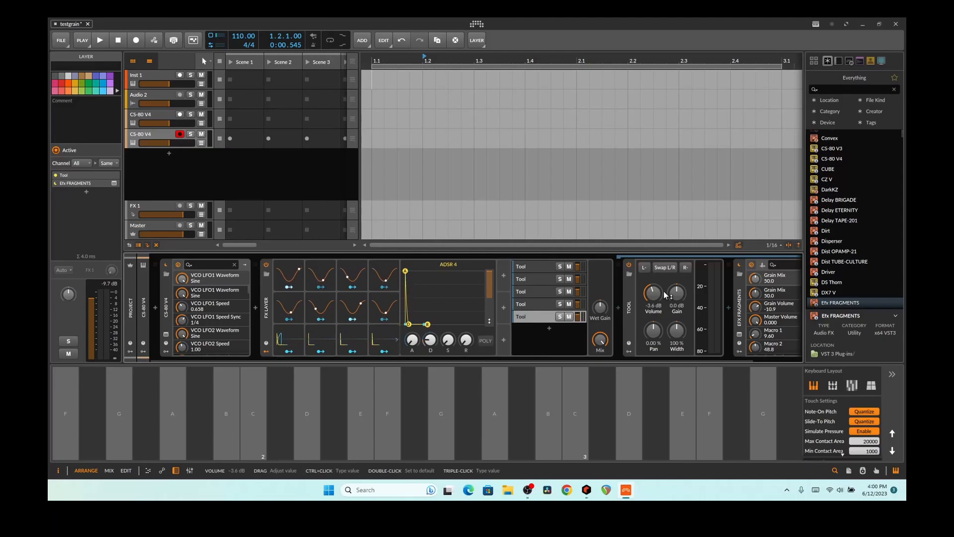
Step: Check the Tool volume, pan and width settings in the first four effect layers, finishing on the Freq Shifter layer's Tool
{"action": "left_click", "coordinate": [547, 269]}
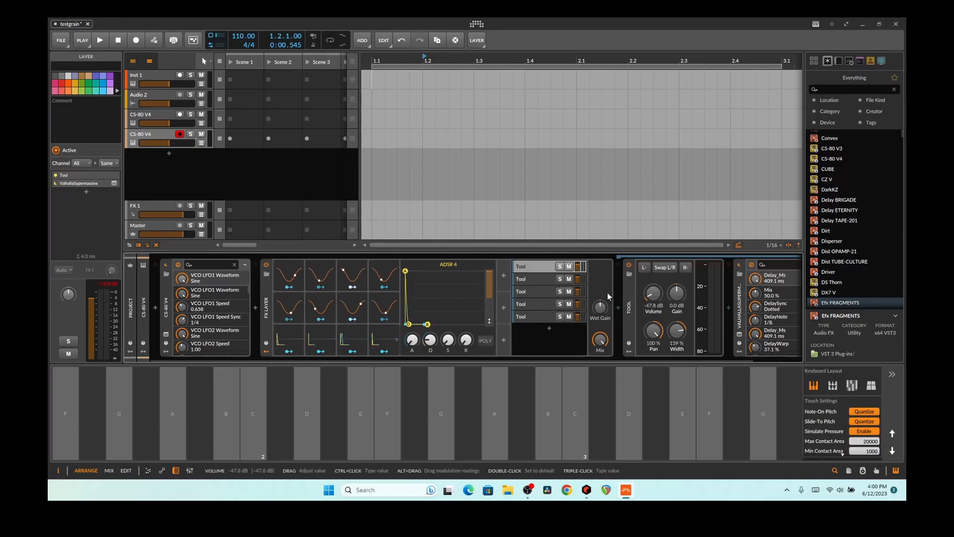
{"action": "left_click", "coordinate": [550, 285]}
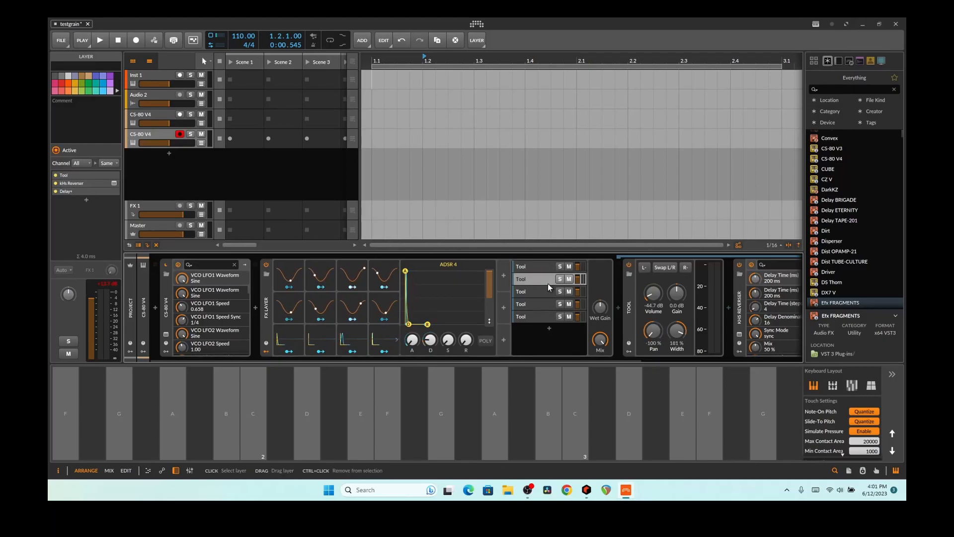
{"action": "left_click", "coordinate": [541, 293]}
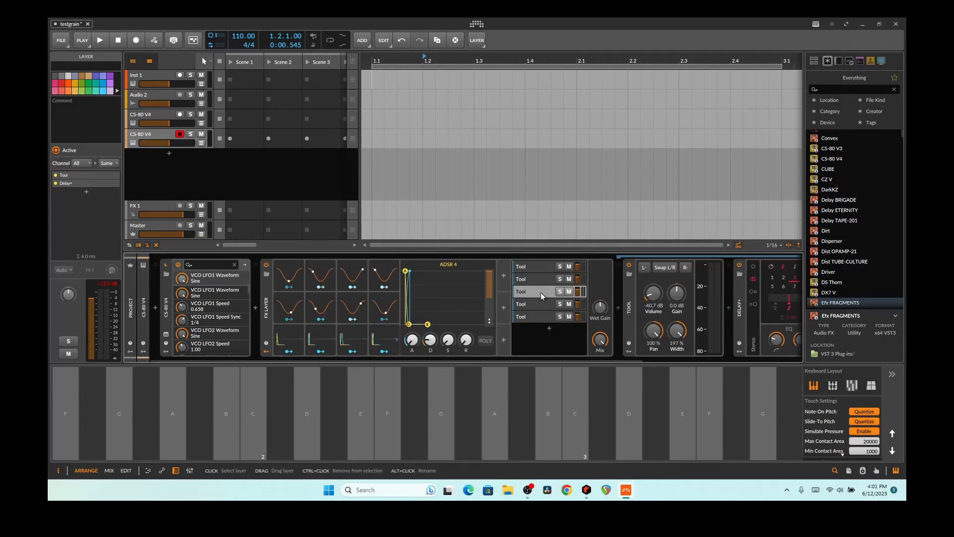
{"action": "left_click", "coordinate": [538, 301]}
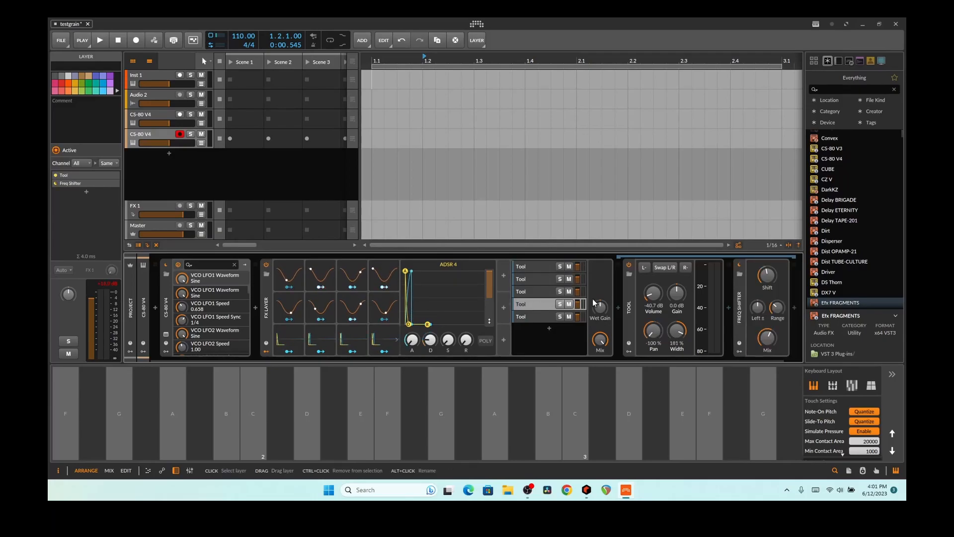
{"action": "left_click", "coordinate": [627, 302]}
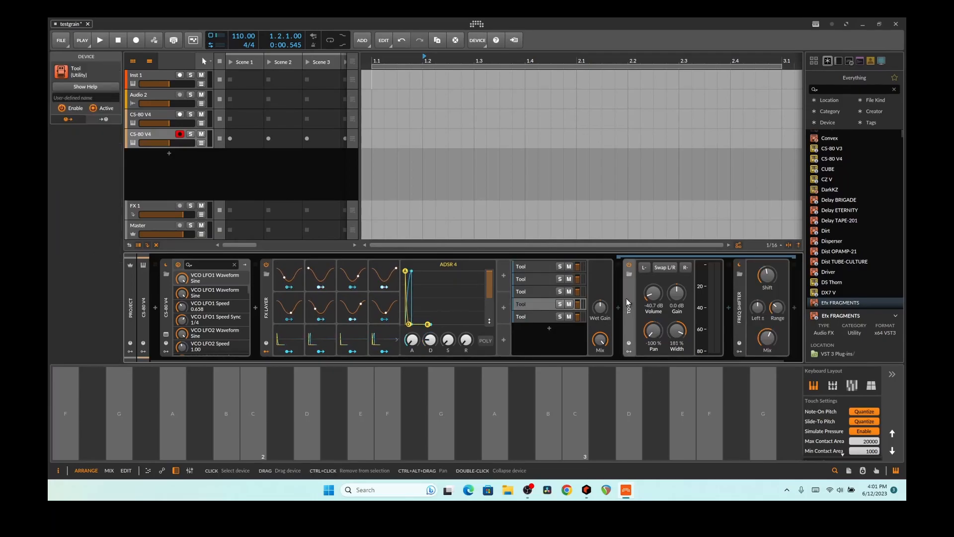
Step: Play notes on the onscreen keyboard while checking the Tool levels in the Efx FRAGMENTS and ValhallaSupermassive layers
{"action": "left_click", "coordinate": [619, 396]}
{"action": "left_click", "coordinate": [618, 396]}
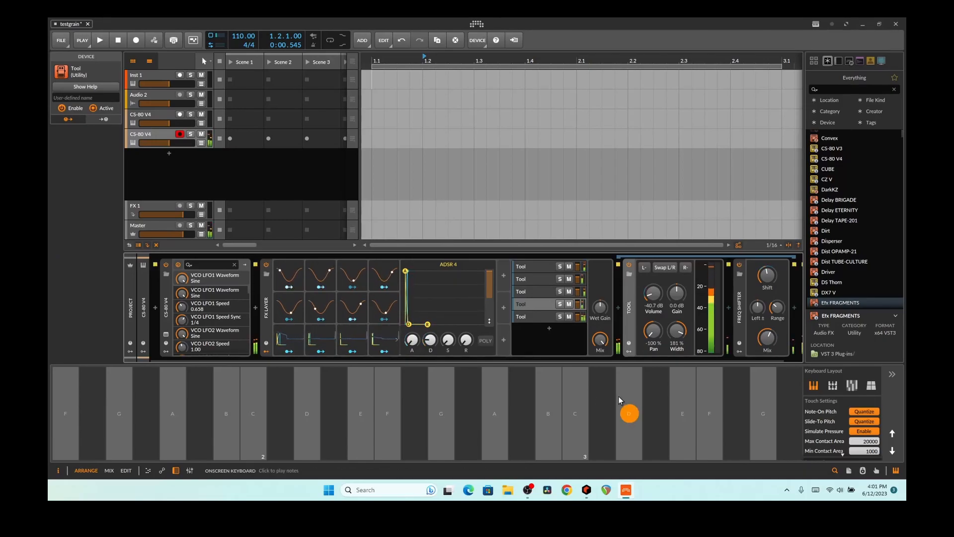
{"action": "left_click", "coordinate": [529, 317]}
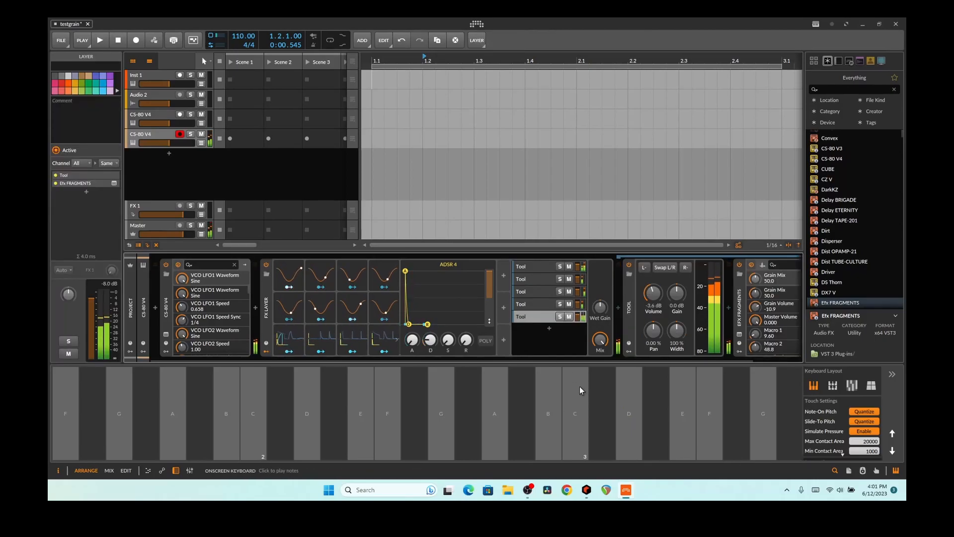
{"action": "left_click", "coordinate": [538, 268]}
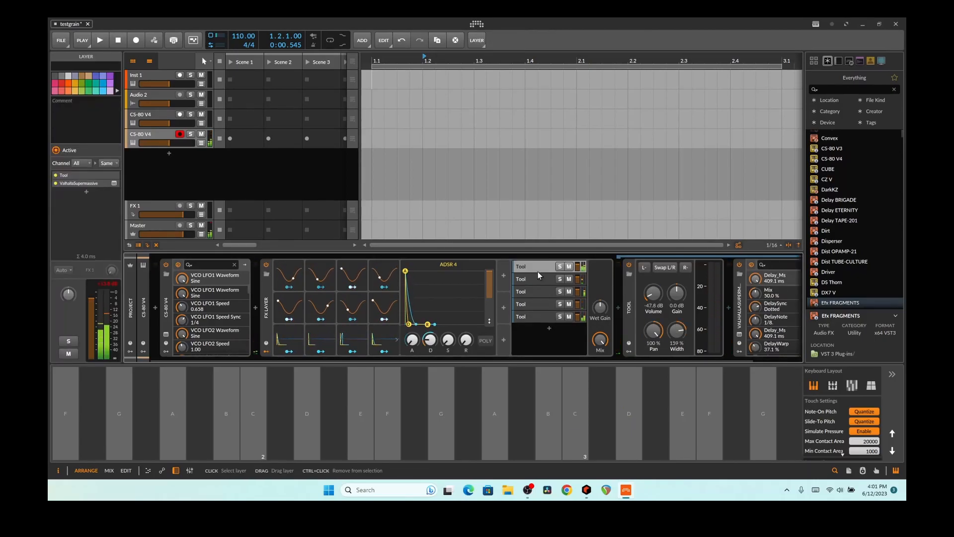
{"action": "left_click", "coordinate": [572, 403]}
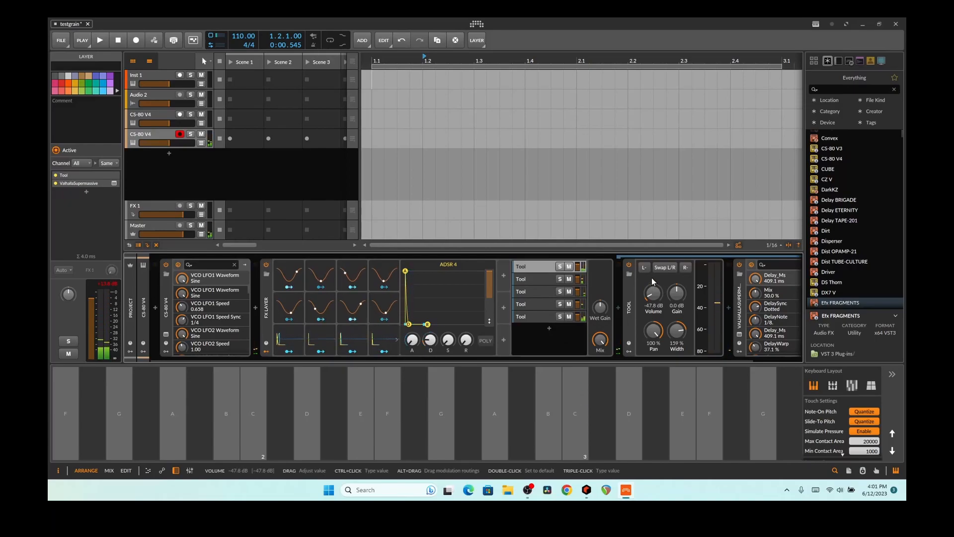
Step: Check the Tool settings in the kHs Reverser and Efx FRAGMENTS layers, then play a note on the onscreen keyboard
{"action": "left_click", "coordinate": [530, 279]}
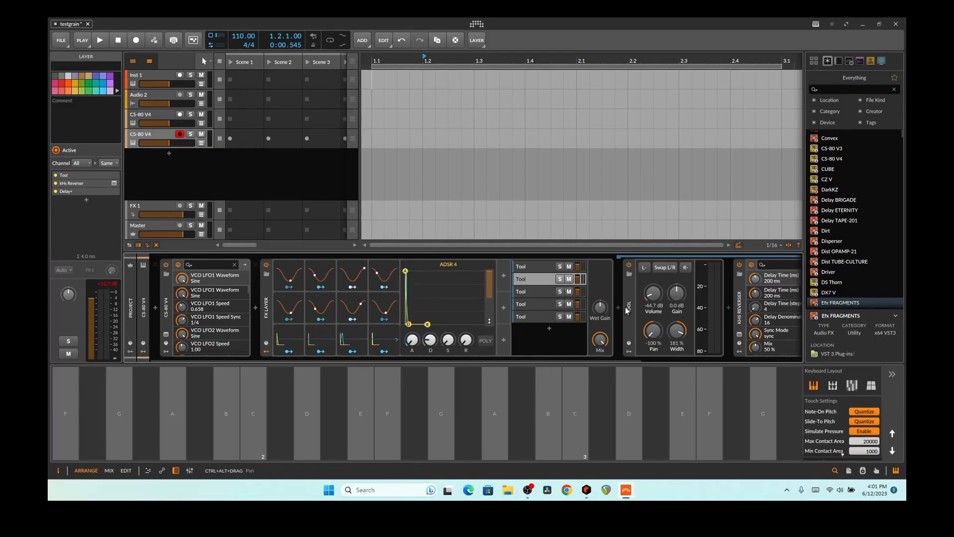
{"action": "left_click", "coordinate": [534, 317]}
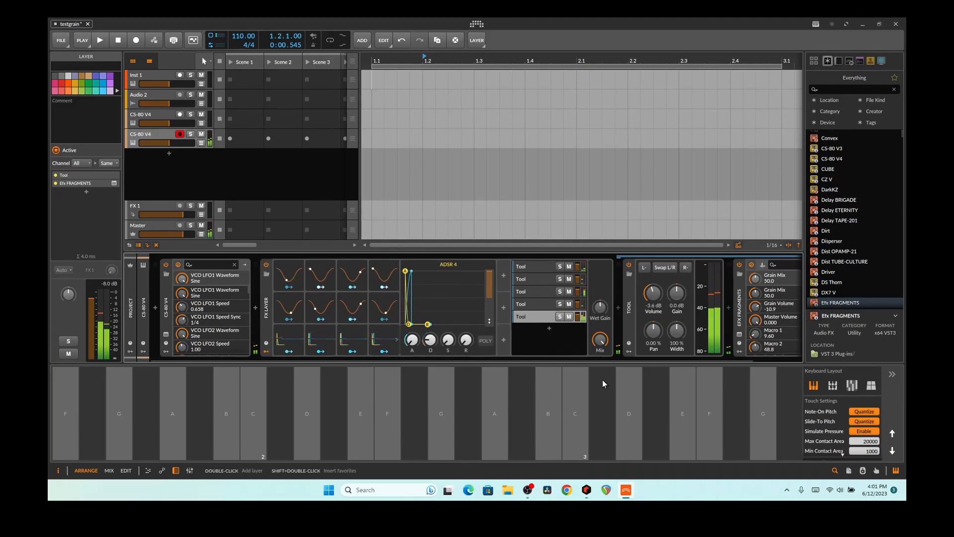
{"action": "left_click", "coordinate": [631, 398]}
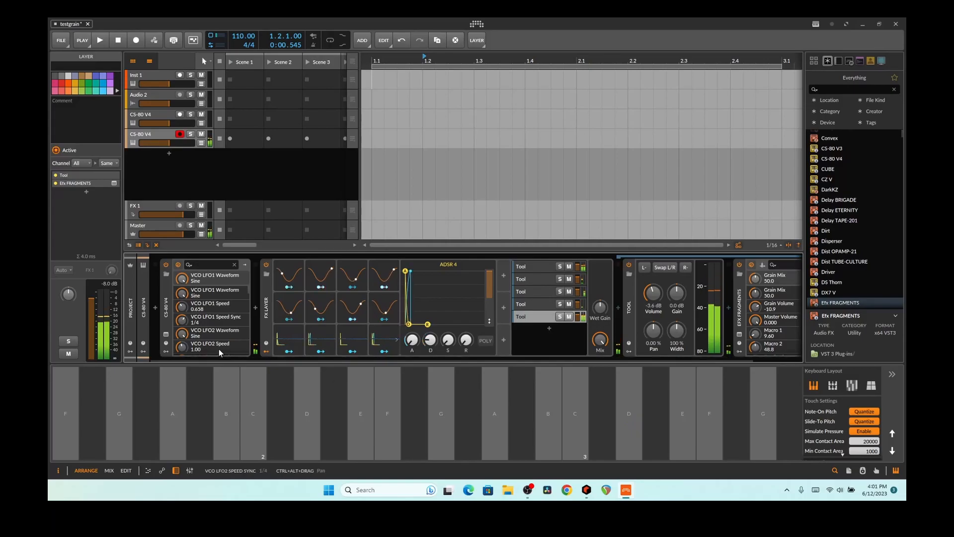
Step: Load the Voltage Ensemble preset in the CS-80 V4 and close the plug-in window
{"action": "left_click", "coordinate": [166, 335]}
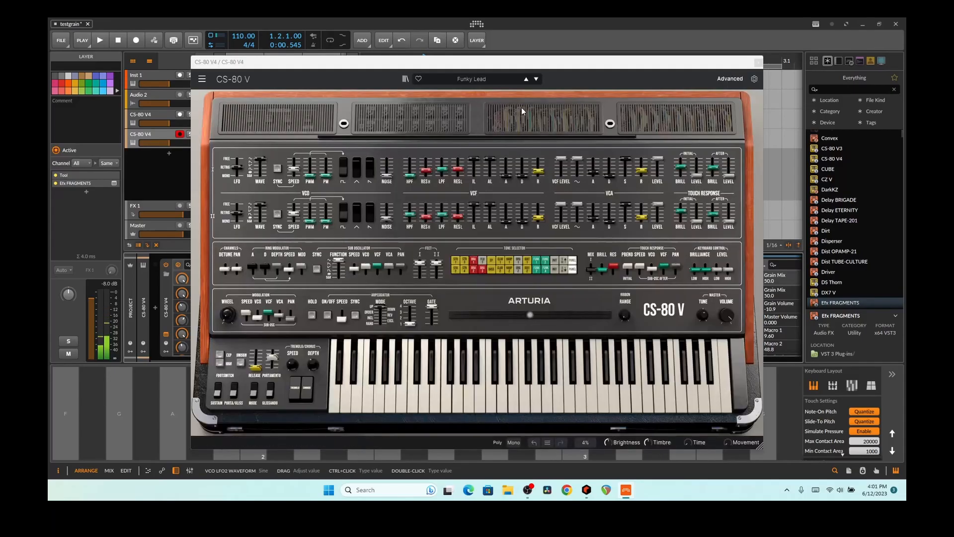
{"action": "left_click", "coordinate": [537, 80]}
{"action": "left_click", "coordinate": [771, 438]}
{"action": "left_click", "coordinate": [770, 438]}
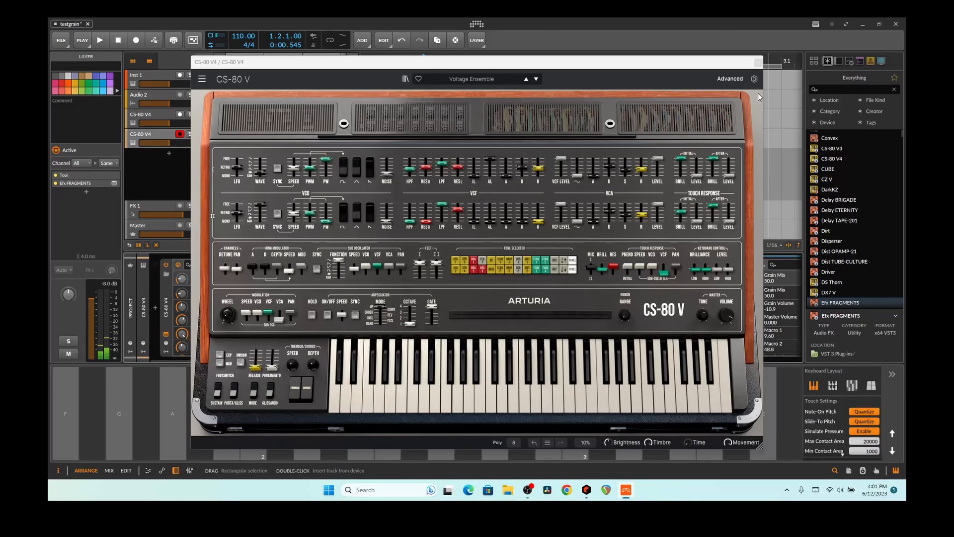
{"action": "left_click", "coordinate": [759, 61]}
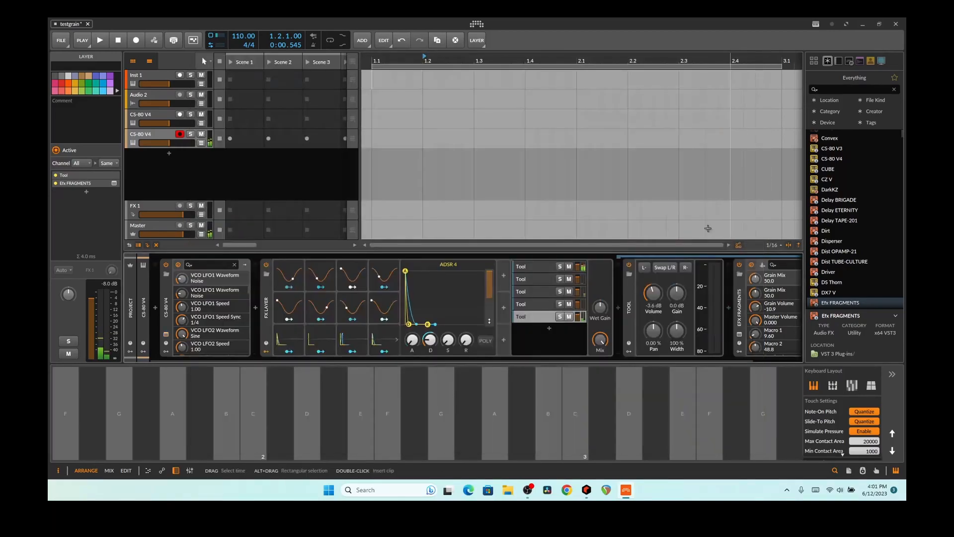
Step: Audition the Voltage Ensemble preset through the FX Layer by playing repeated low and high notes on the onscreen keyboard
{"action": "left_click", "coordinate": [549, 415]}
{"action": "left_click", "coordinate": [548, 414]}
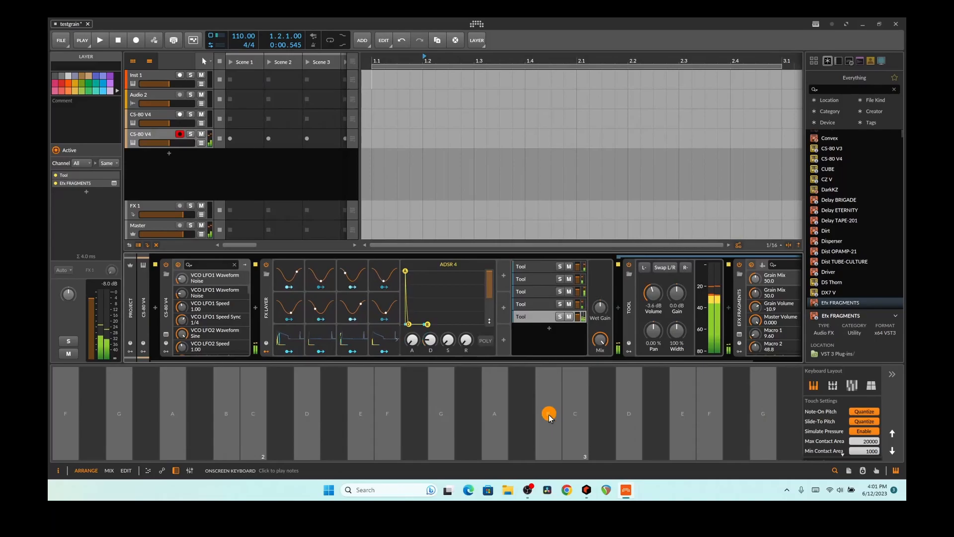
{"action": "left_click", "coordinate": [548, 414]}
{"action": "left_click", "coordinate": [550, 414]}
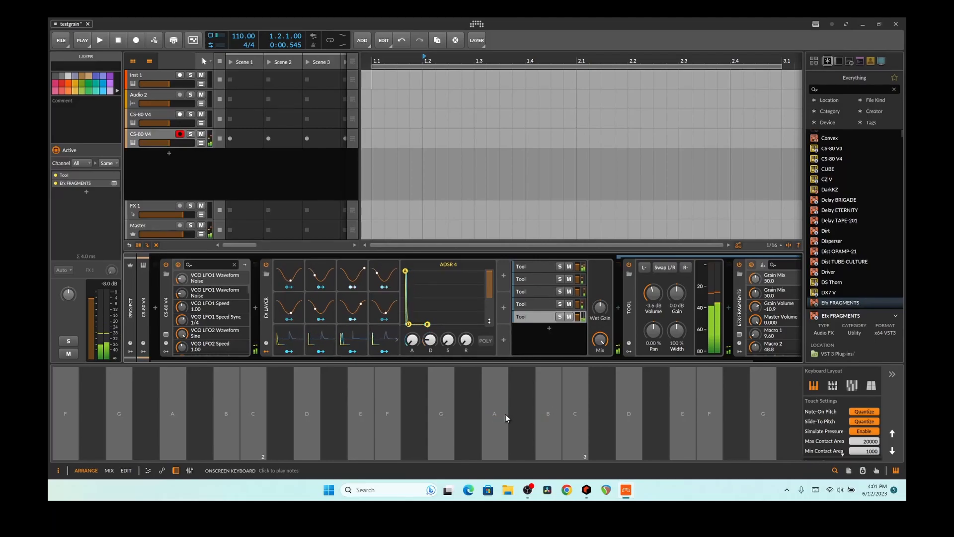
{"action": "left_click", "coordinate": [441, 416]}
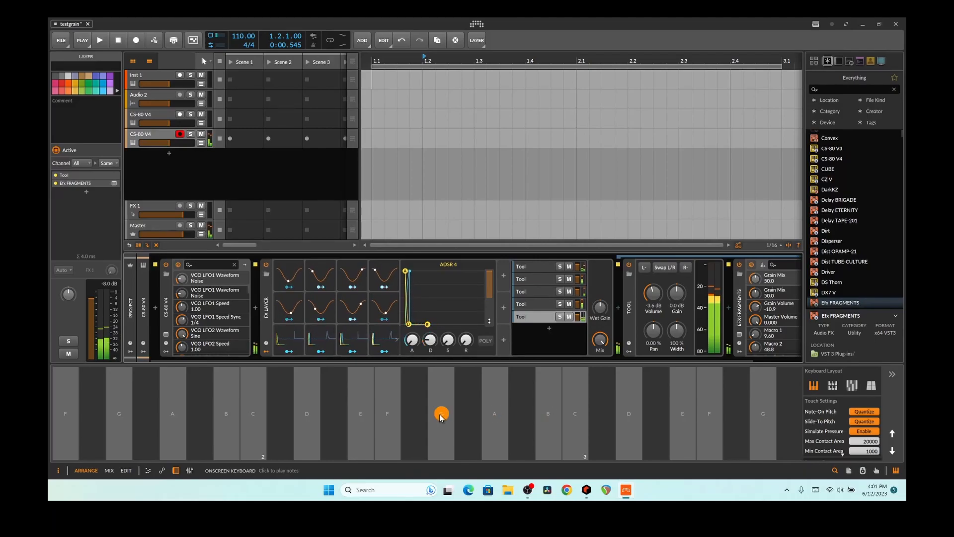
{"action": "left_click", "coordinate": [374, 413]}
{"action": "left_click", "coordinate": [549, 413]}
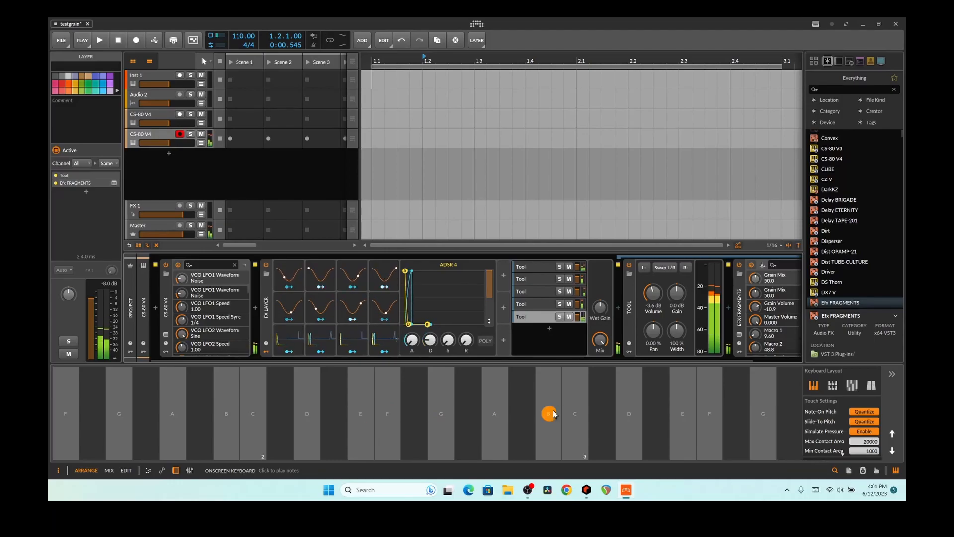
{"action": "left_click", "coordinate": [550, 411]}
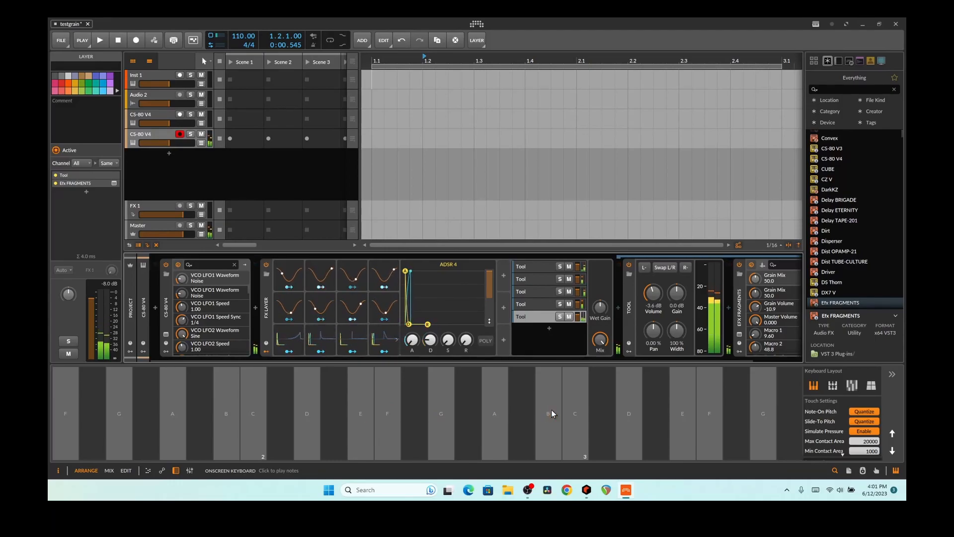
{"action": "left_click", "coordinate": [550, 410]}
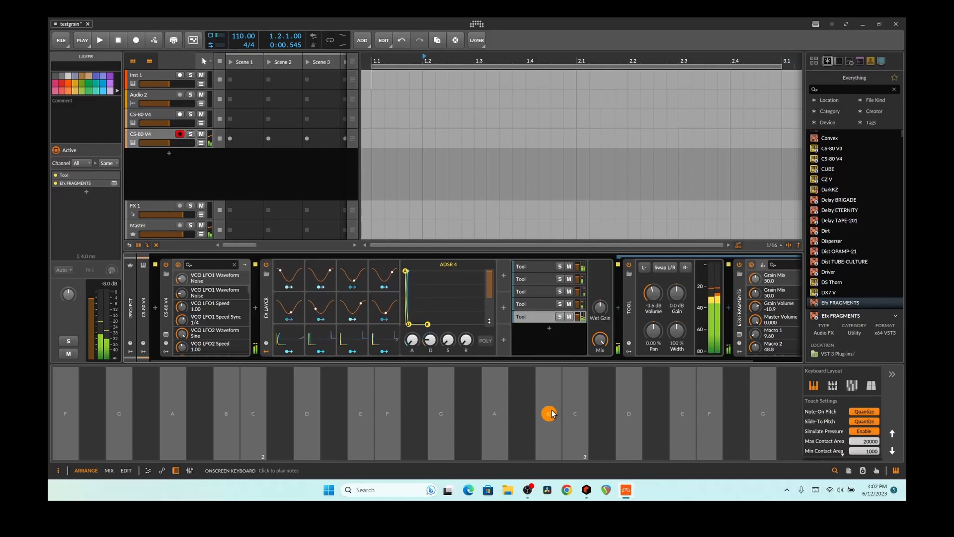
{"action": "left_click", "coordinate": [601, 415]}
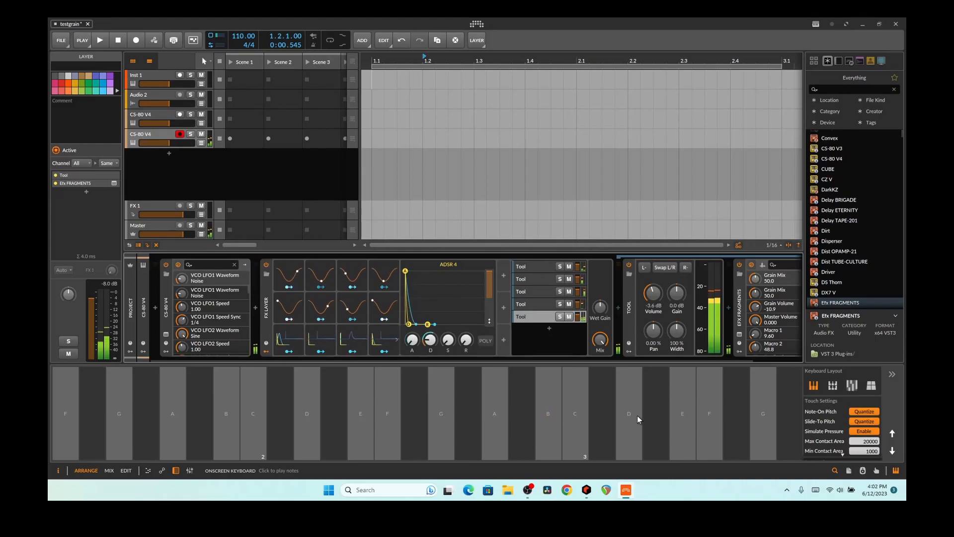
{"action": "left_click", "coordinate": [664, 414]}
{"action": "left_click", "coordinate": [681, 413]}
{"action": "left_click", "coordinate": [683, 413]}
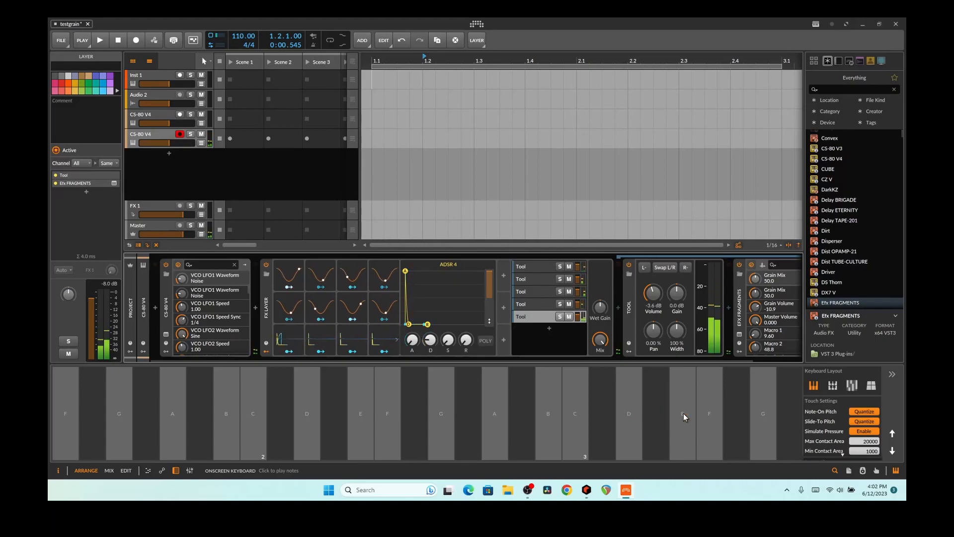